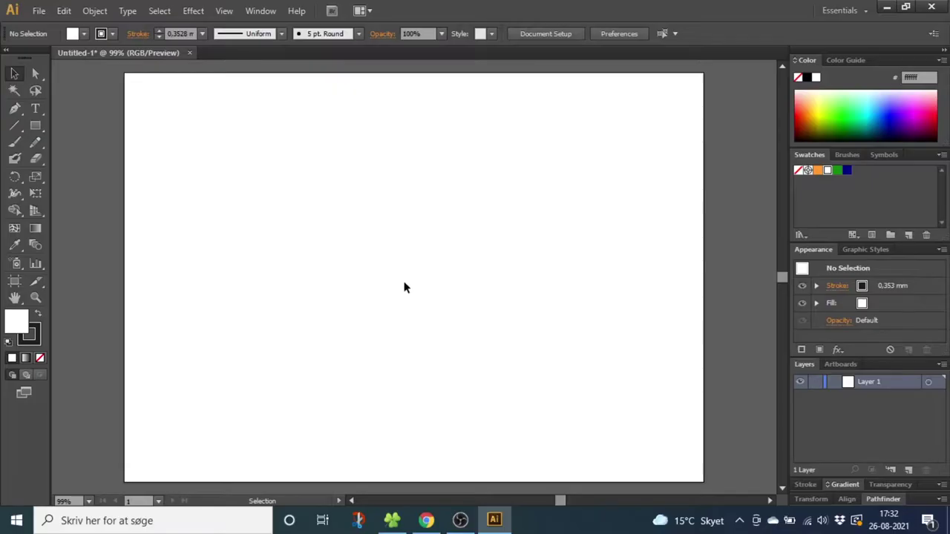
- Show the grid on the artboard and turn on Snap to Grid
click(223, 10)
click(310, 446)
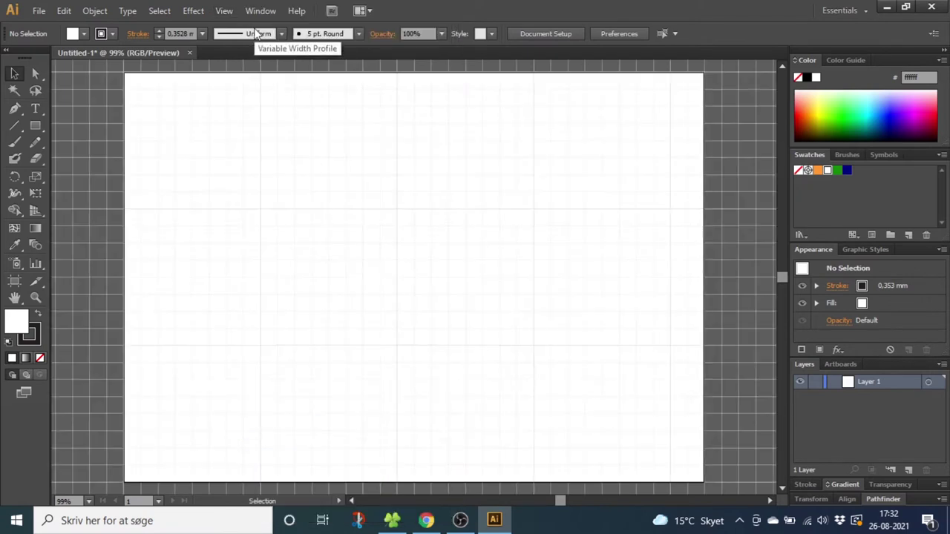
click(226, 12)
click(320, 461)
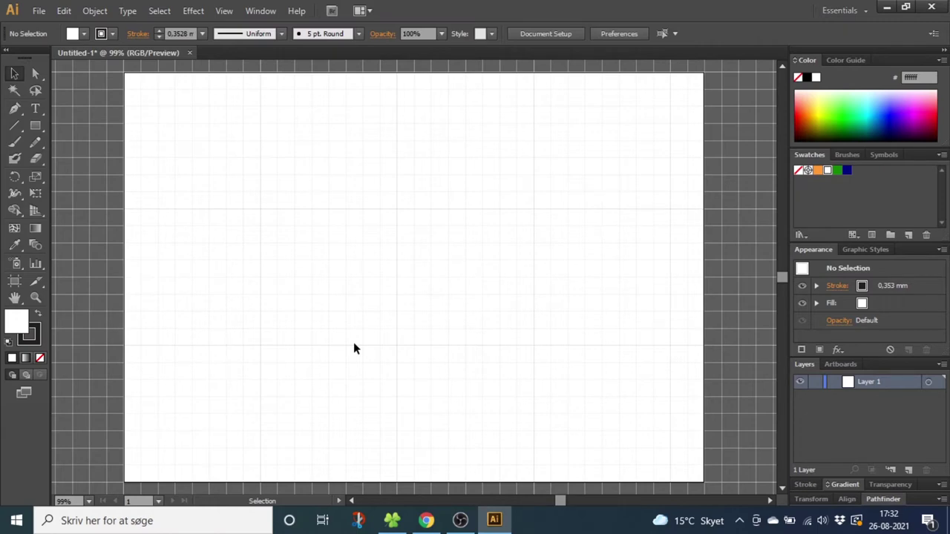
click(65, 10)
- Set Guides & Grid preferences to a gridline every 10 mm with 10 subdivisions
mouse_move(164, 426)
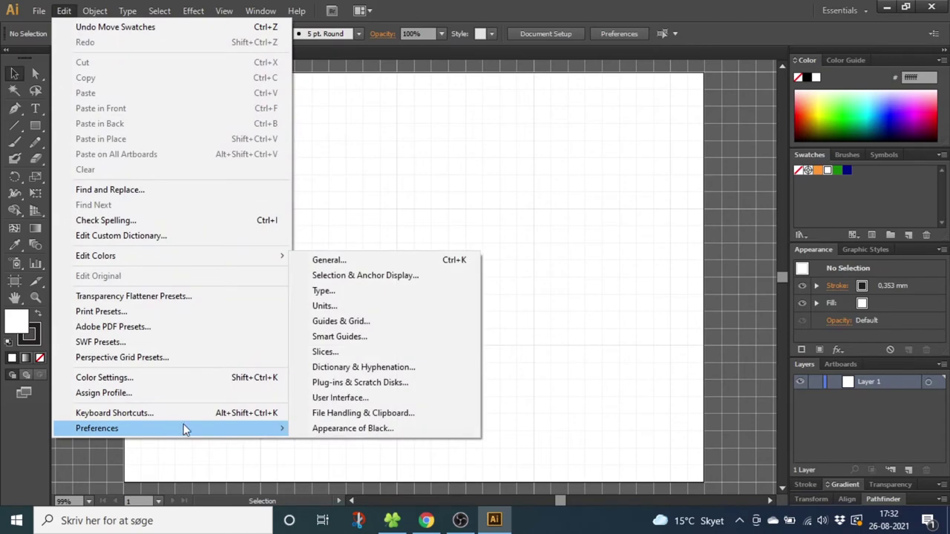
click(340, 321)
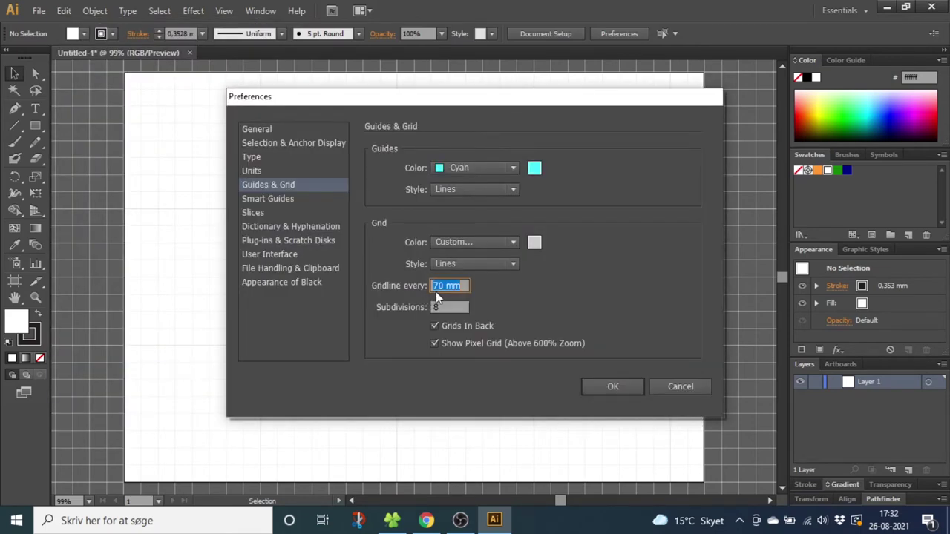
double_click(438, 286)
text(10)
double_click(444, 309)
text(10)
click(621, 393)
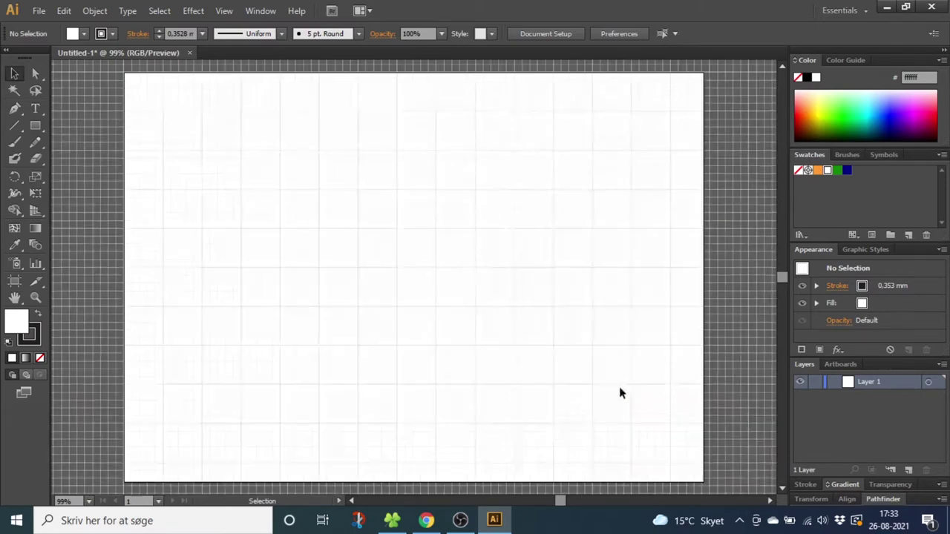
- Zoom in on the artboard to 300%
click(35, 298)
click(488, 237)
click(339, 262)
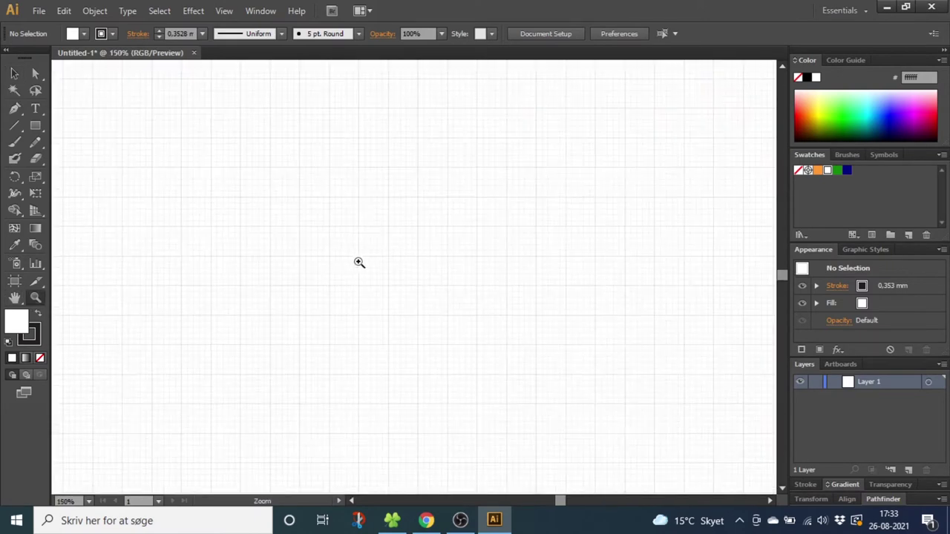
click(358, 262)
click(398, 261)
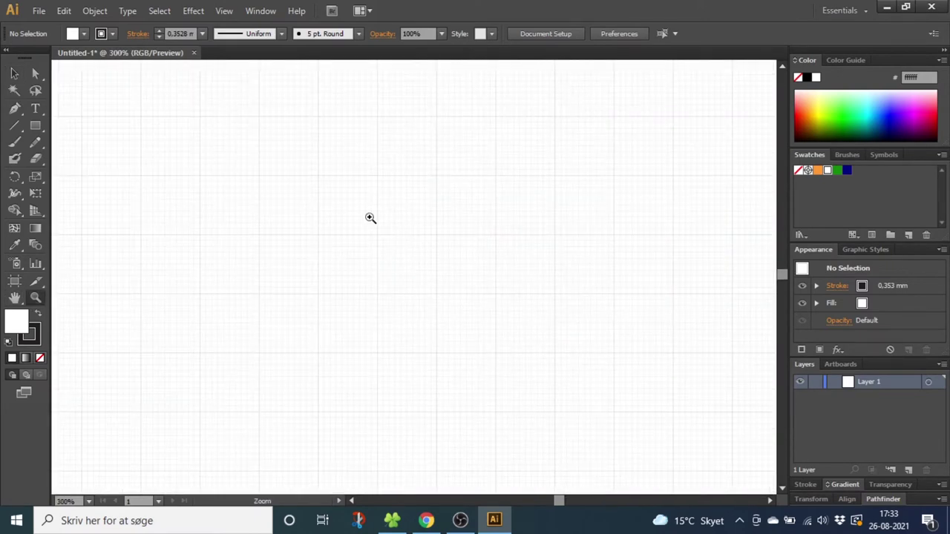
- Draw a tall, thin closed diamond spike with the Pen tool using top, right, bottom and left points
click(14, 109)
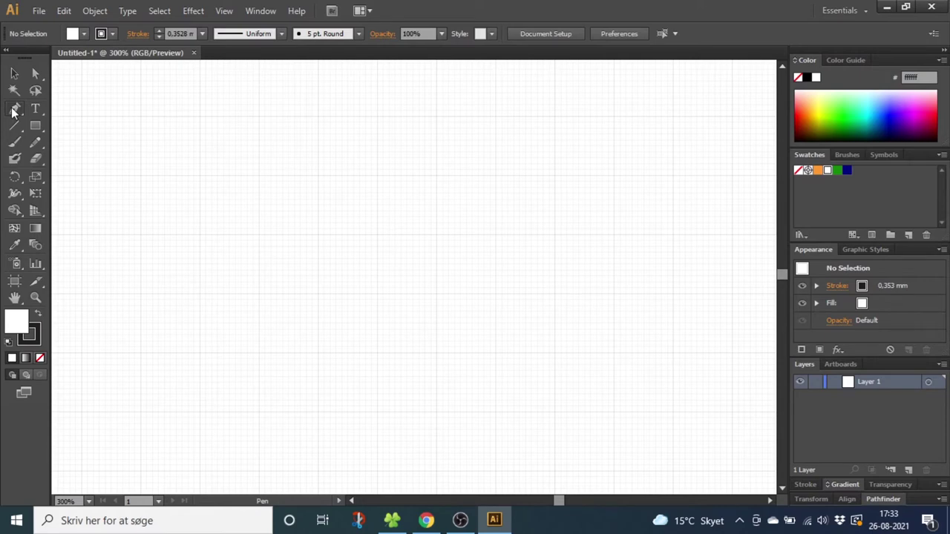
click(377, 122)
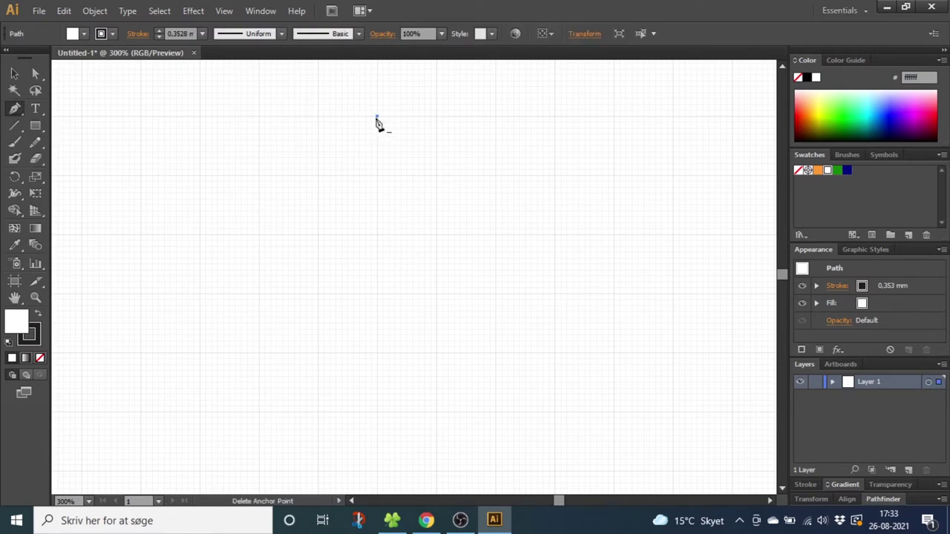
click(383, 227)
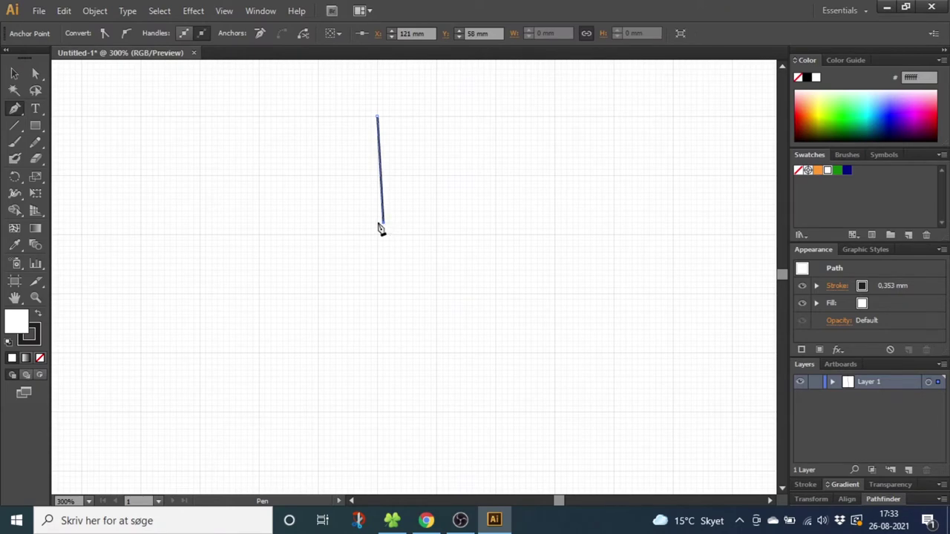
click(378, 271)
click(373, 223)
click(378, 117)
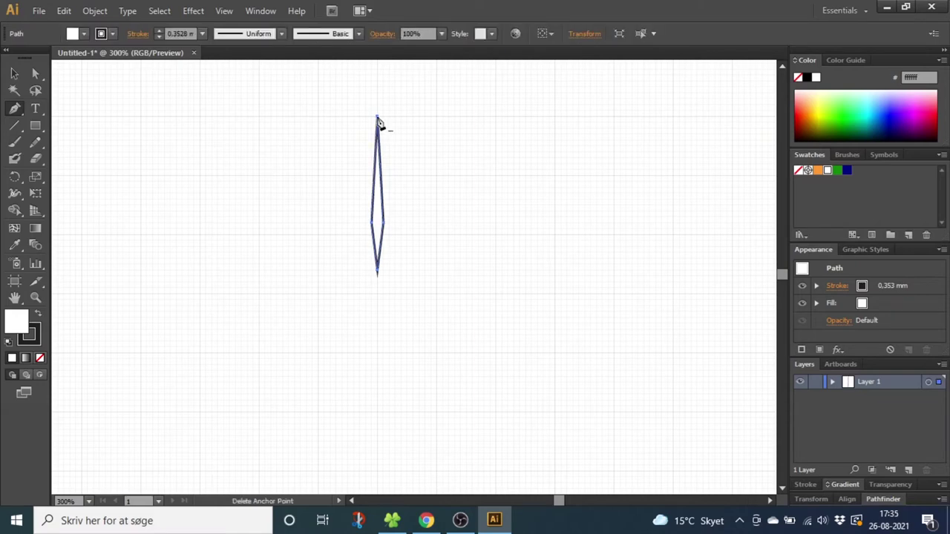
- Remove the diamond's stroke and fill it with navy blue (000080)
click(32, 338)
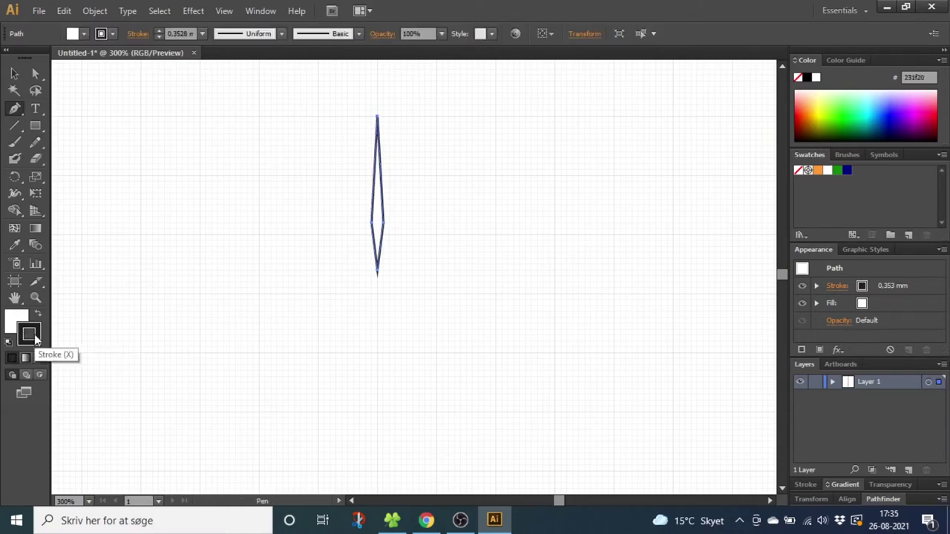
click(41, 360)
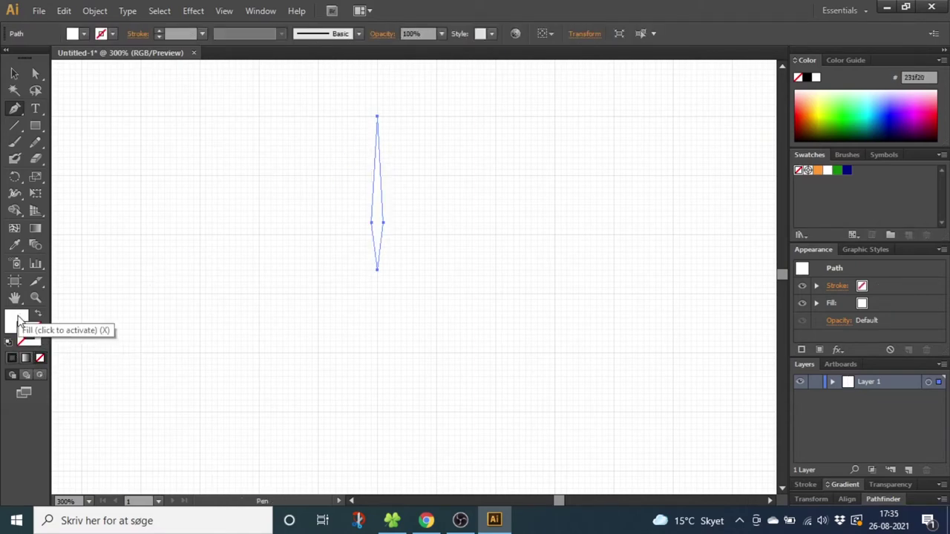
click(18, 320)
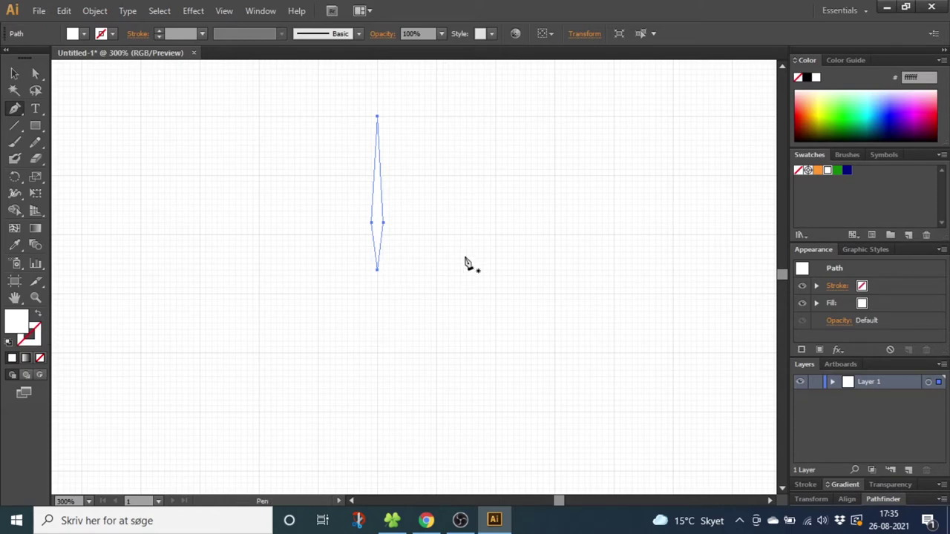
click(847, 171)
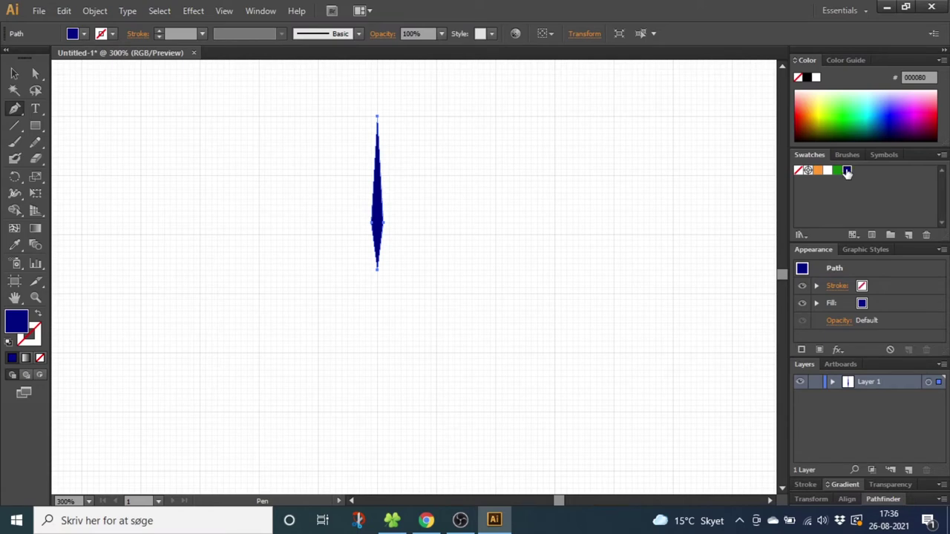
click(941, 154)
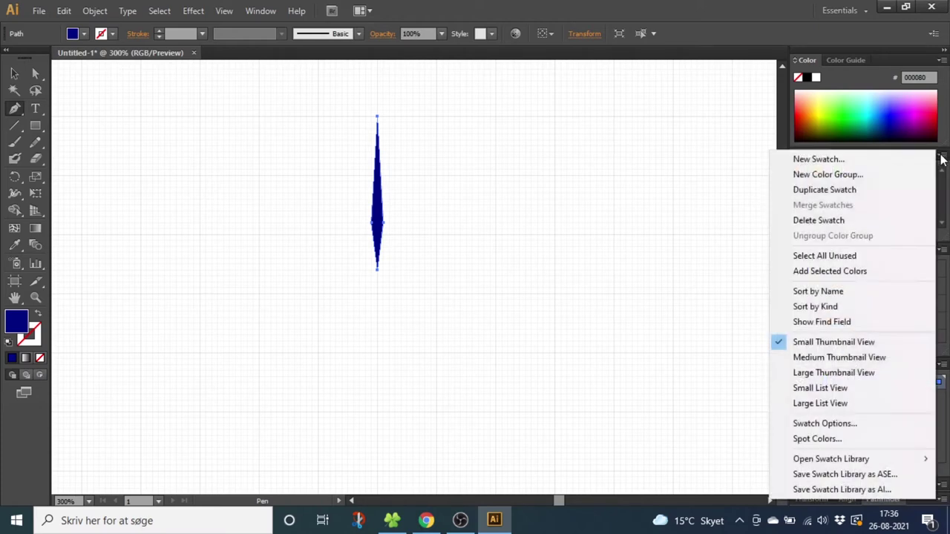
mouse_move(838, 458)
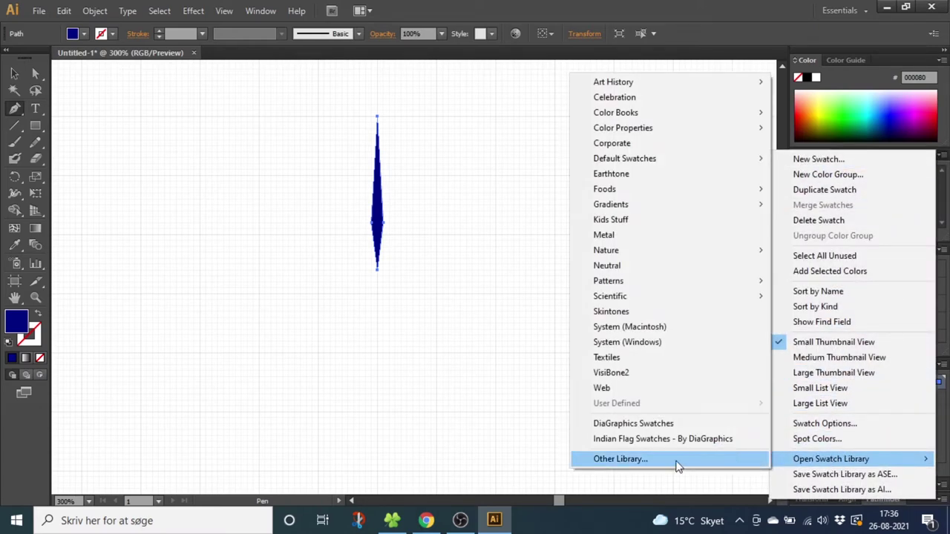
click(482, 303)
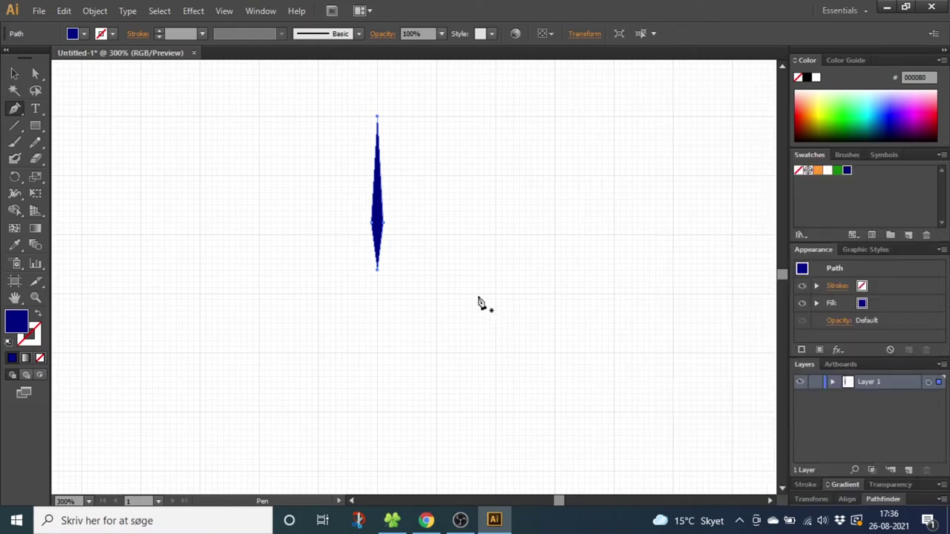
- Rotate copies of the navy spike by 360/24 around a point below it, repeating to form 24 spokes
click(14, 74)
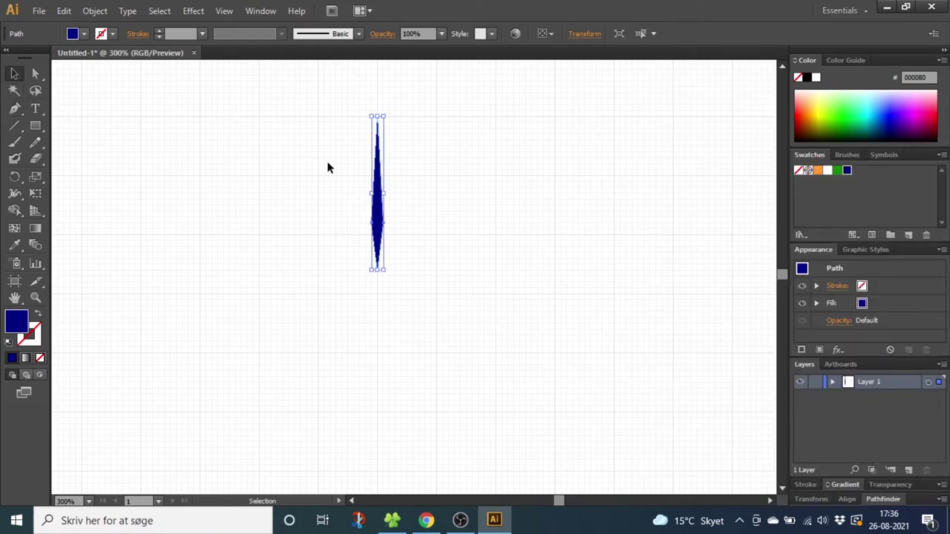
drag(329, 97, 489, 331)
click(14, 177)
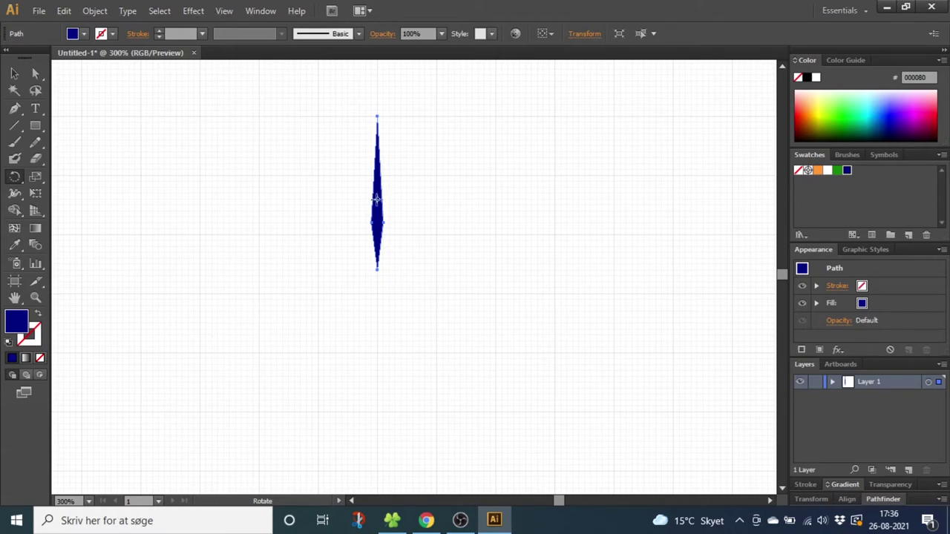
alt+click(379, 295)
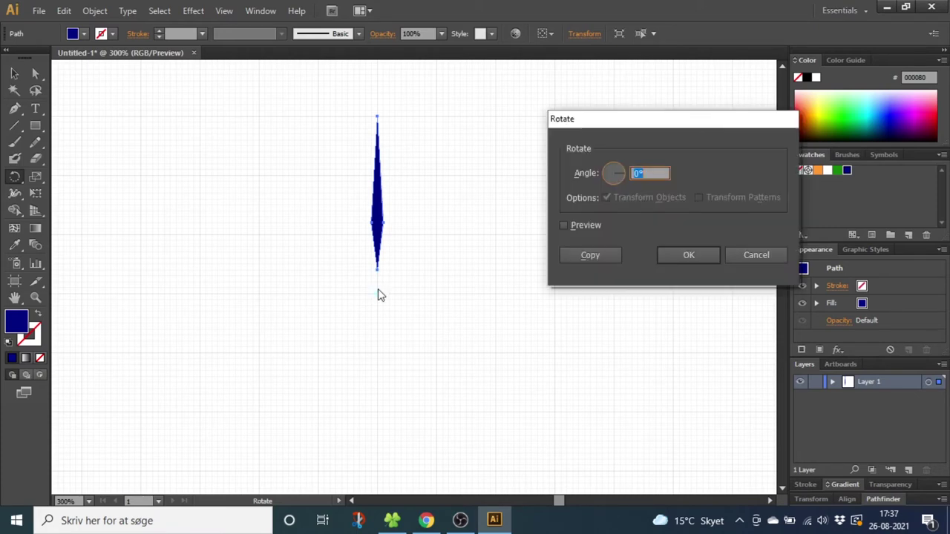
text(360/24)
click(562, 227)
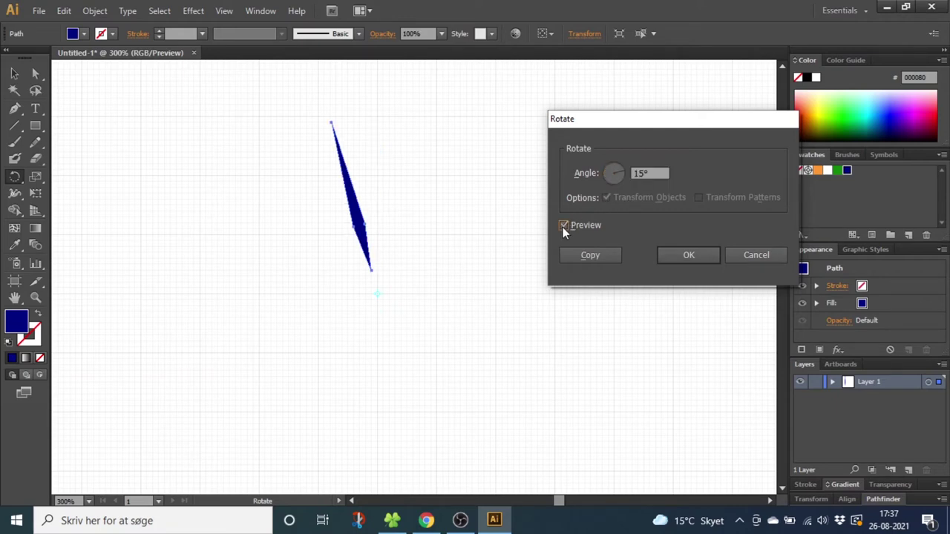
click(591, 255)
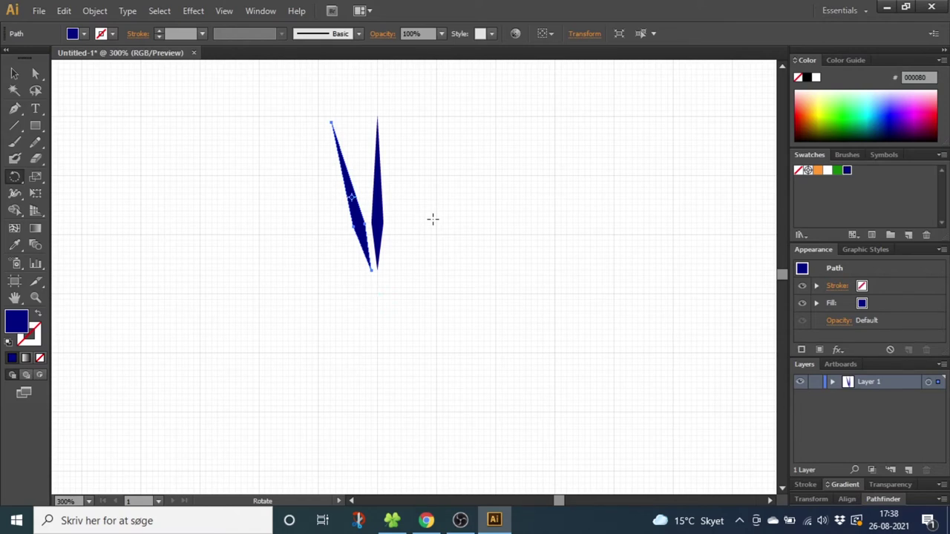
key(ctrl+d)
key(ctrl+d)
key(ctrl+d)
key(ctrl+d)
key(ctrl+d)
key(ctrl+d)
key(ctrl+d)
key(ctrl+d)
key(ctrl+d)
key(ctrl+d)
key(ctrl+d)
key(ctrl+d)
key(ctrl+d)
key(ctrl+d)
key(ctrl+d)
key(ctrl+d)
key(ctrl+d)
key(ctrl+d)
key(ctrl+d)
key(ctrl+d)
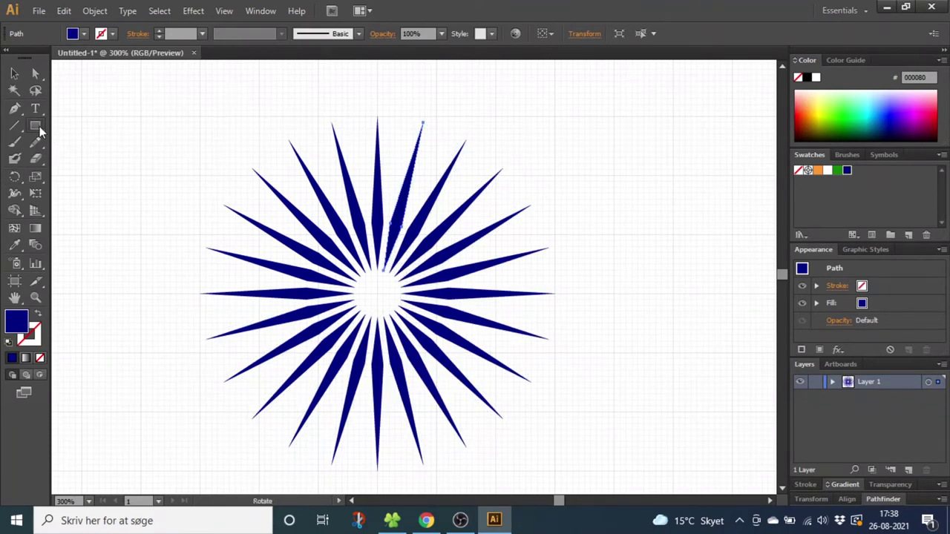
drag(35, 126, 86, 161)
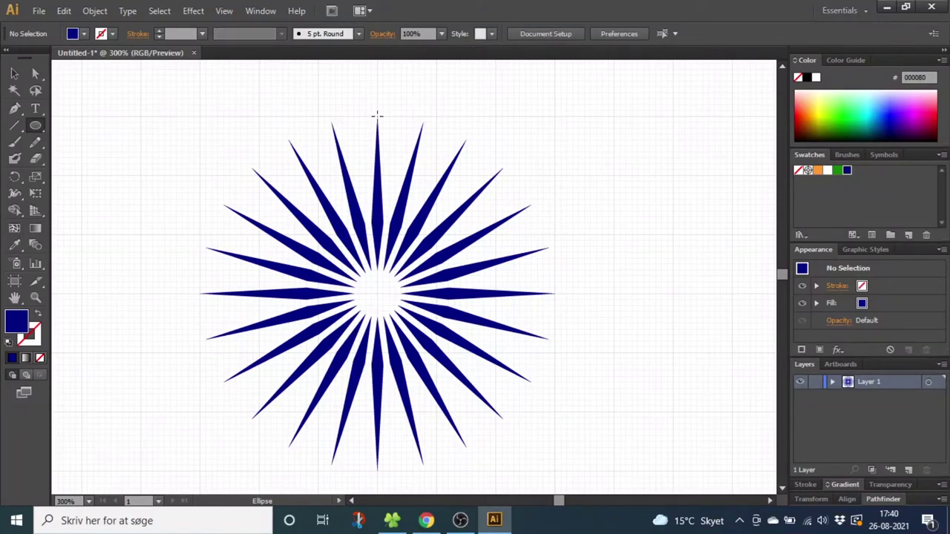
- Draw a small navy circle at the top spike's tip and resize it proportionally to 3 mm wide
drag(377, 116, 394, 131)
click(577, 34)
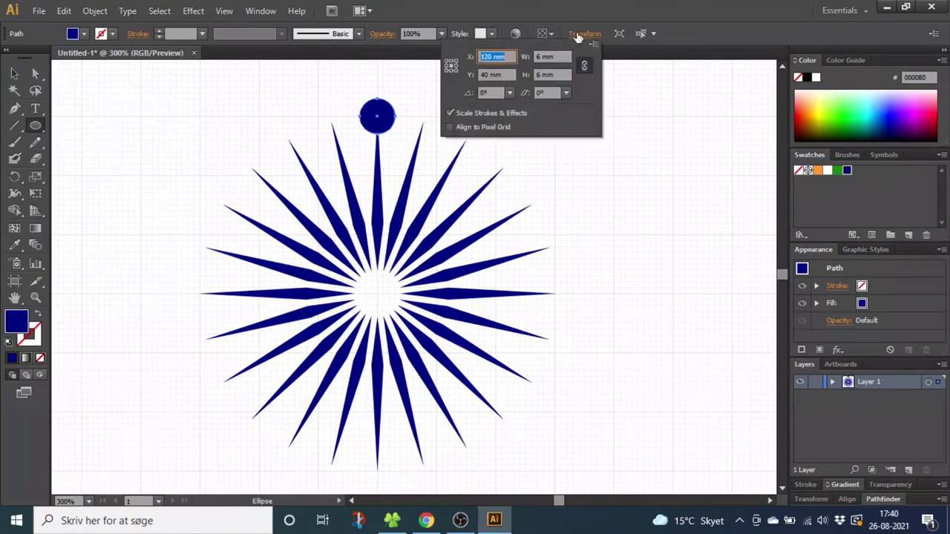
click(583, 68)
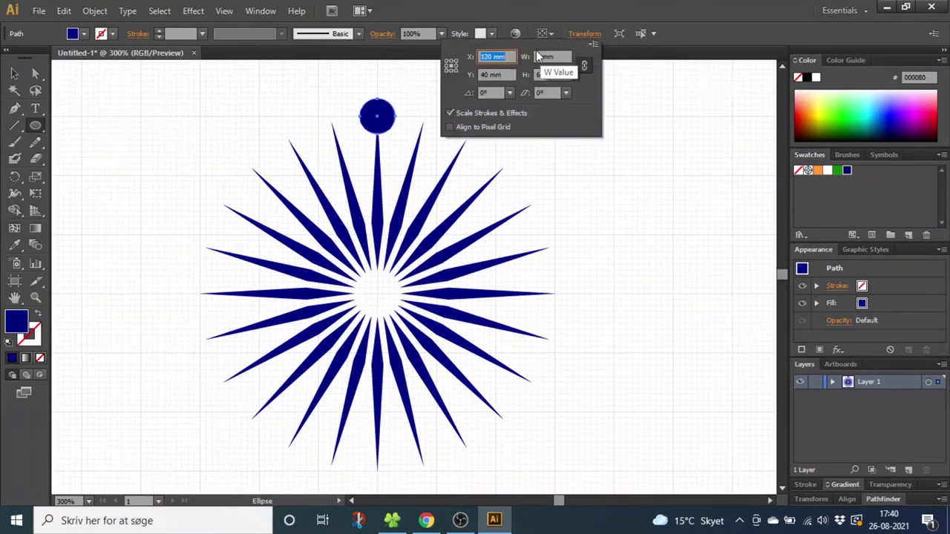
double_click(540, 56)
text(3)
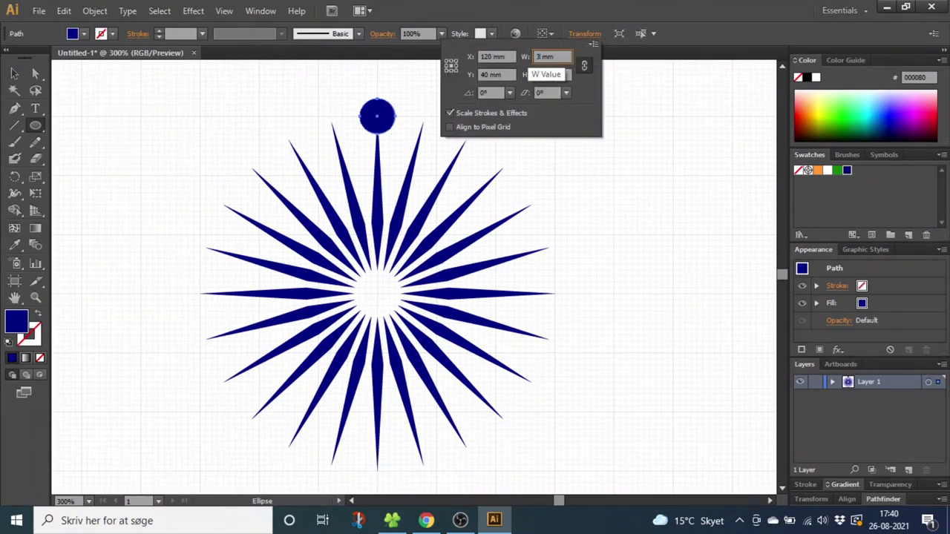
key(Return)
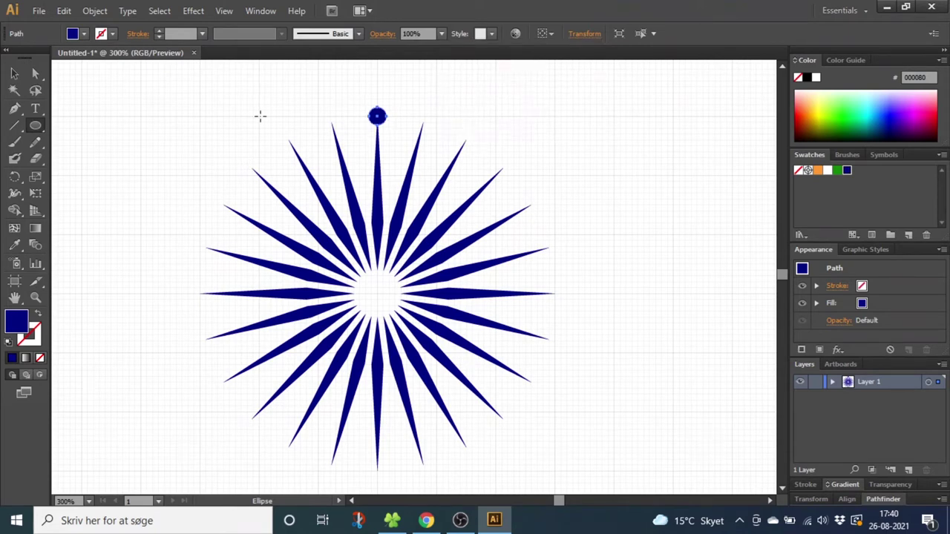
click(13, 179)
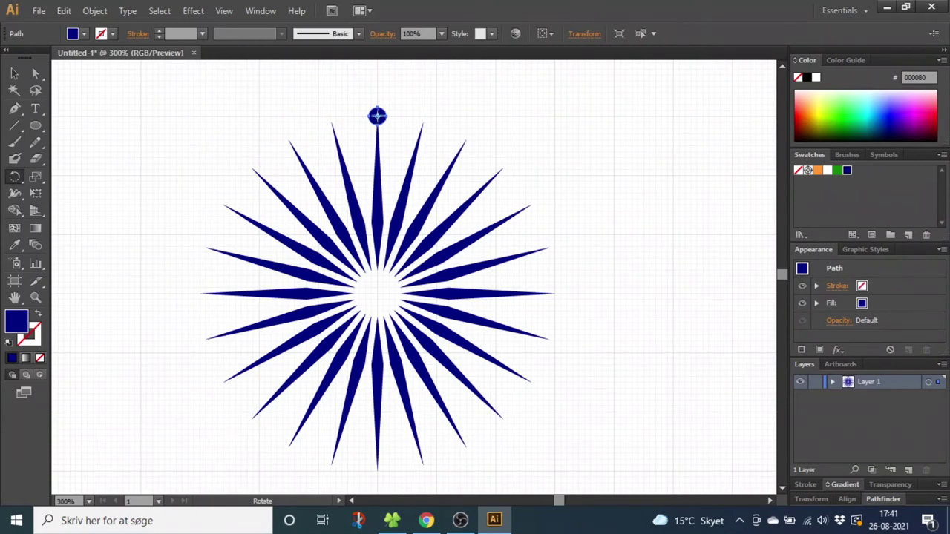
- Rotate the dot by 15/2 degrees around the starburst's centre to sit between two spokes
alt+click(377, 292)
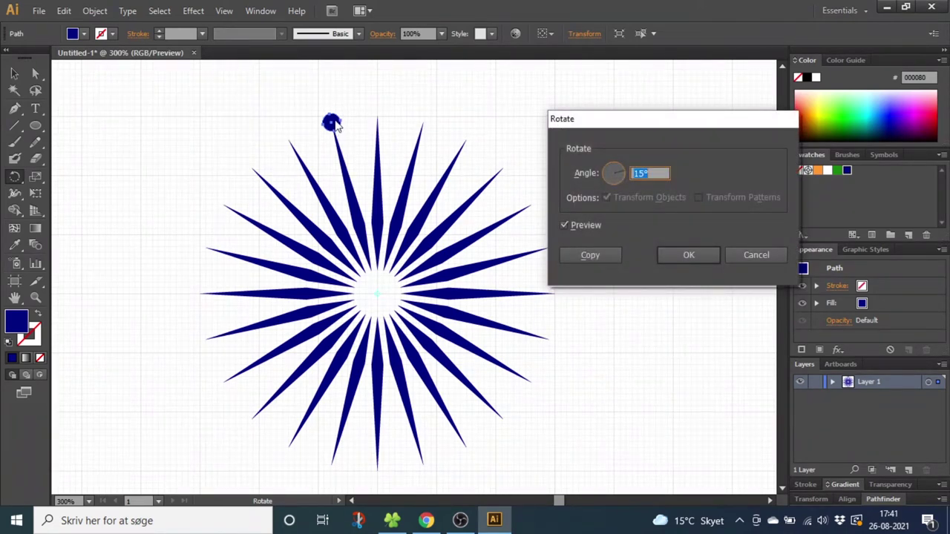
click(662, 174)
text(/2)
key(Return)
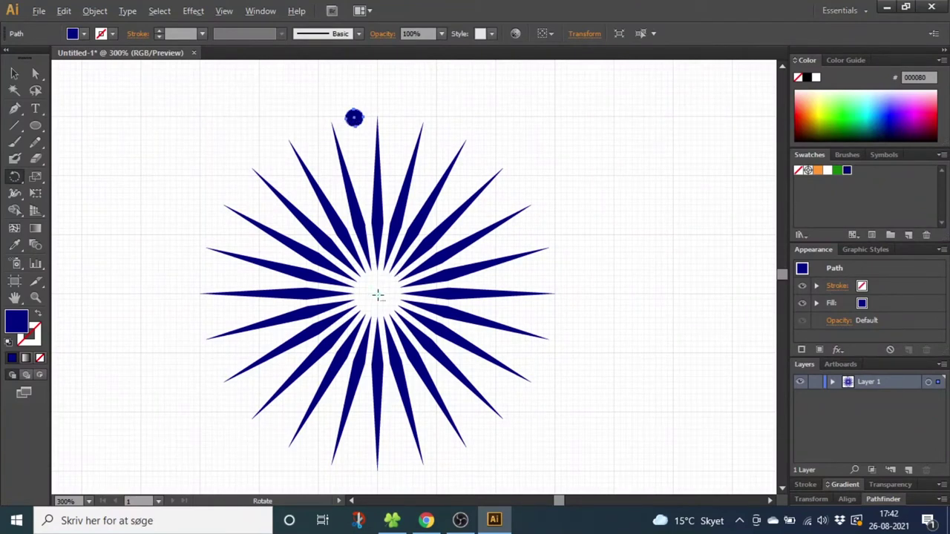
- Copy the dot at 15° steps around the centre, repeating to complete the ring of dots
alt+click(378, 295)
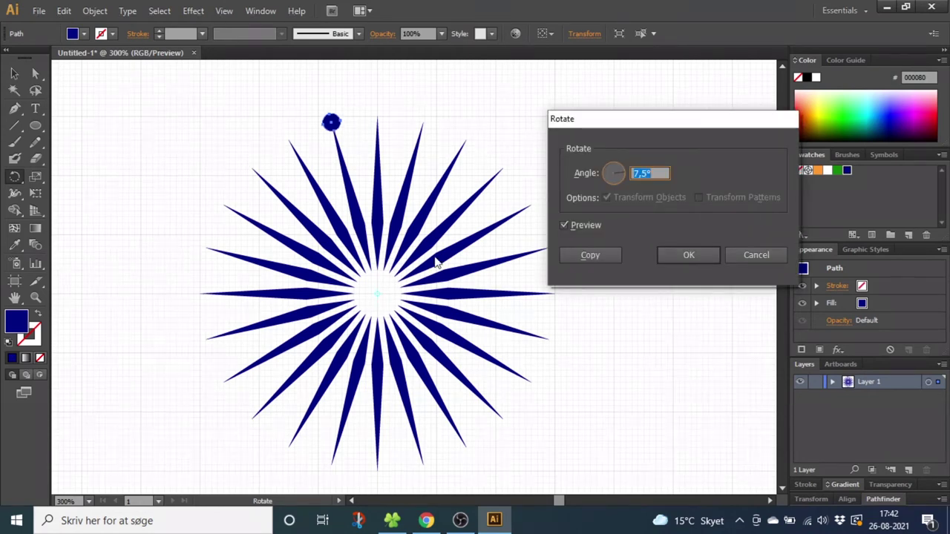
text(15)
click(589, 256)
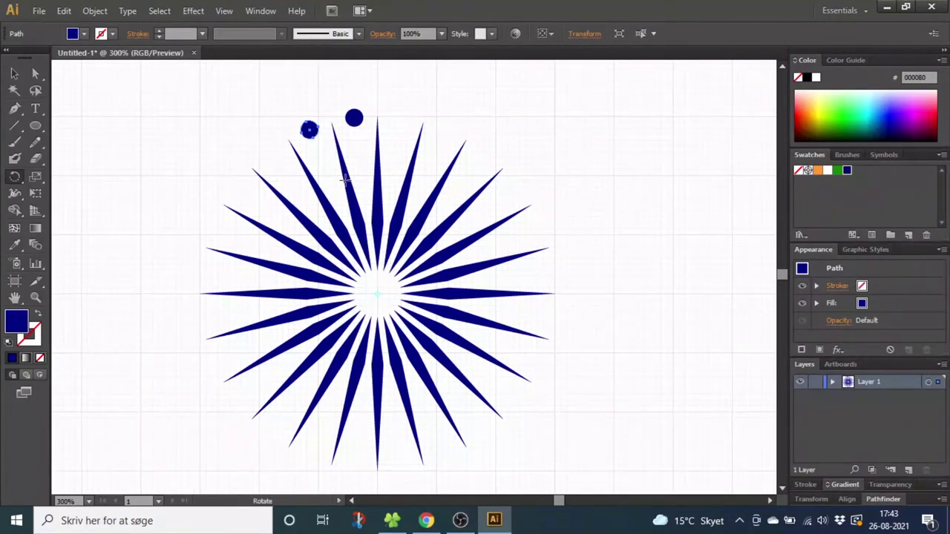
key(ctrl+d)
key(ctrl+d)
key(ctrl+d)
key(ctrl+d)
key(ctrl+d)
key(ctrl+d)
key(ctrl+d)
key(ctrl+d)
key(ctrl+d)
key(ctrl+d)
key(ctrl+d)
key(ctrl+d)
key(ctrl+d)
key(ctrl+d)
key(ctrl+d)
key(ctrl+d)
key(ctrl+d)
key(ctrl+d)
key(ctrl+d)
key(ctrl+d)
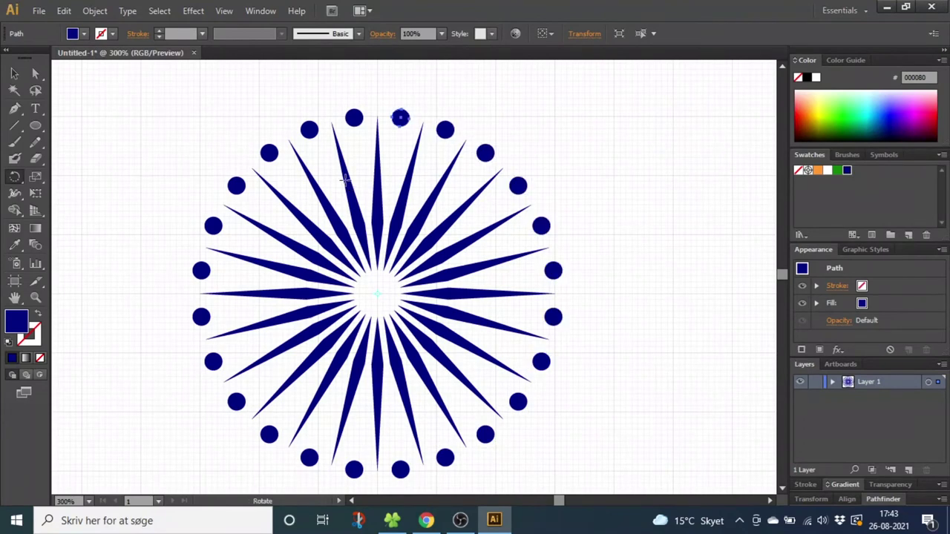
click(35, 126)
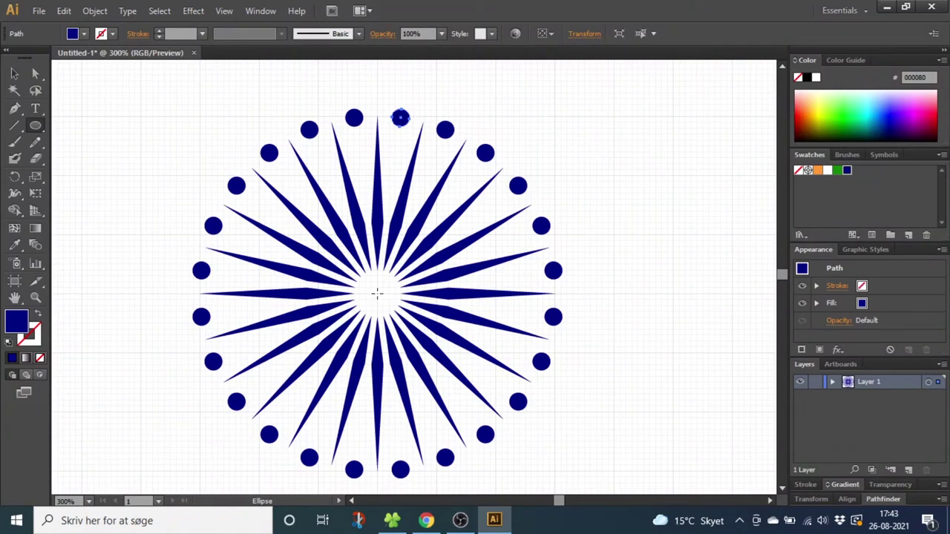
- Draw a navy outline circle around the dots with a 4,3 mm stroke aligned outside
drag(377, 294, 553, 472)
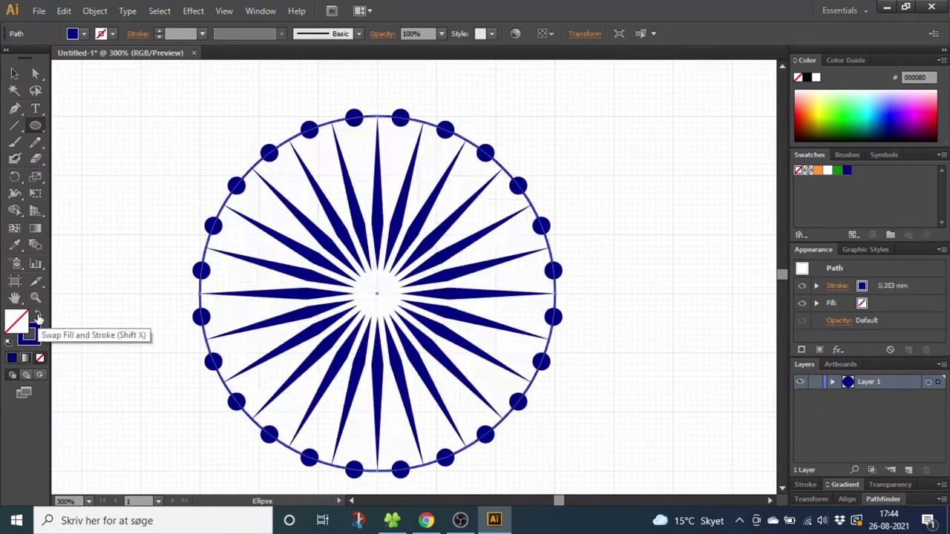
click(38, 316)
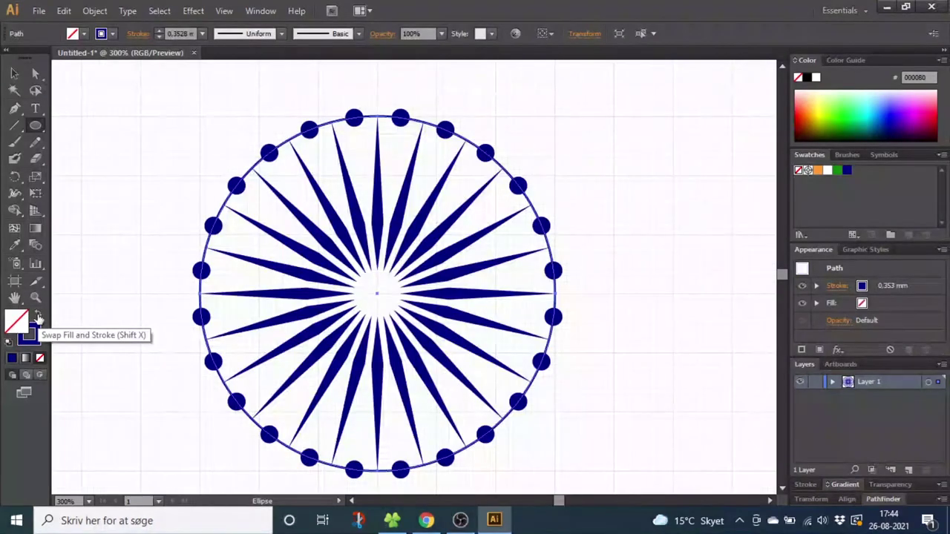
click(138, 34)
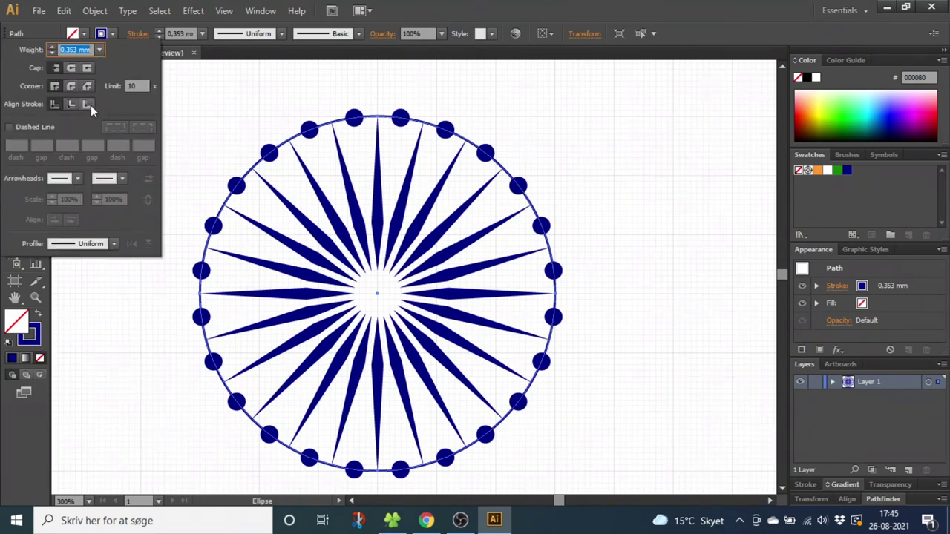
click(91, 106)
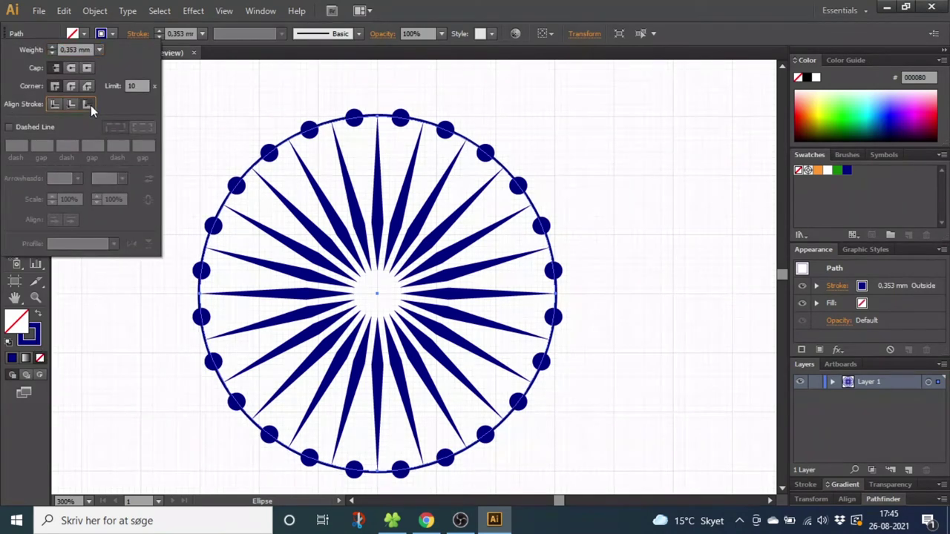
click(78, 50)
double_click(74, 50)
text(4,3)
key(Return)
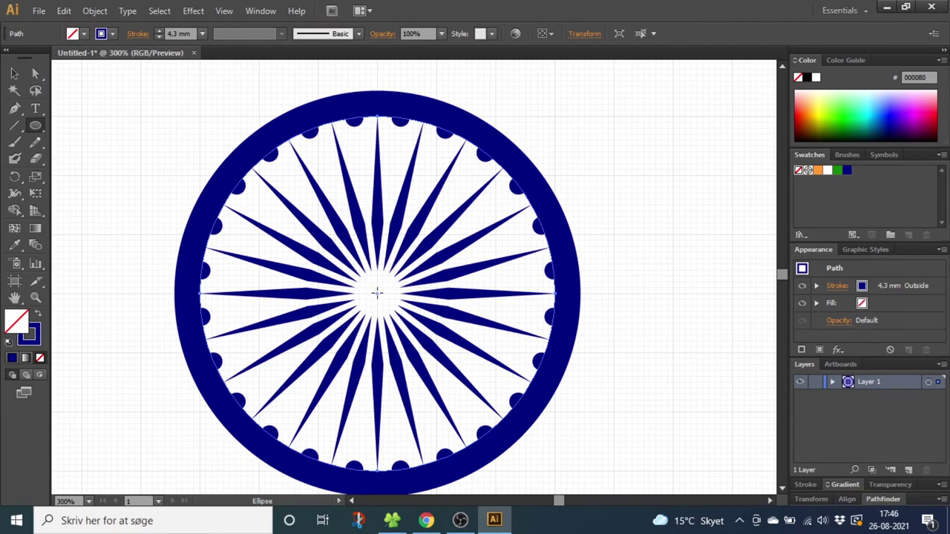
- Draw a small solid navy hub circle at the wheel's centre
drag(377, 293, 408, 329)
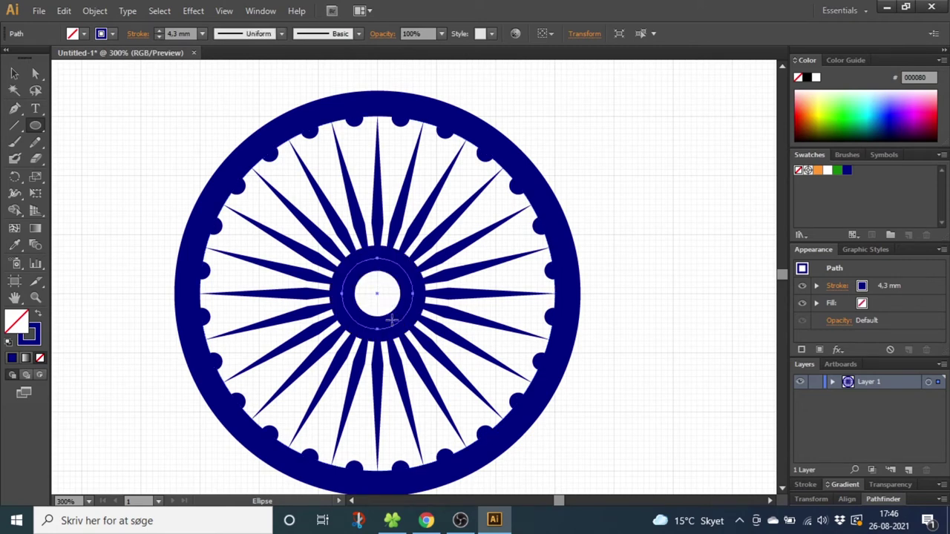
click(39, 316)
key(v)
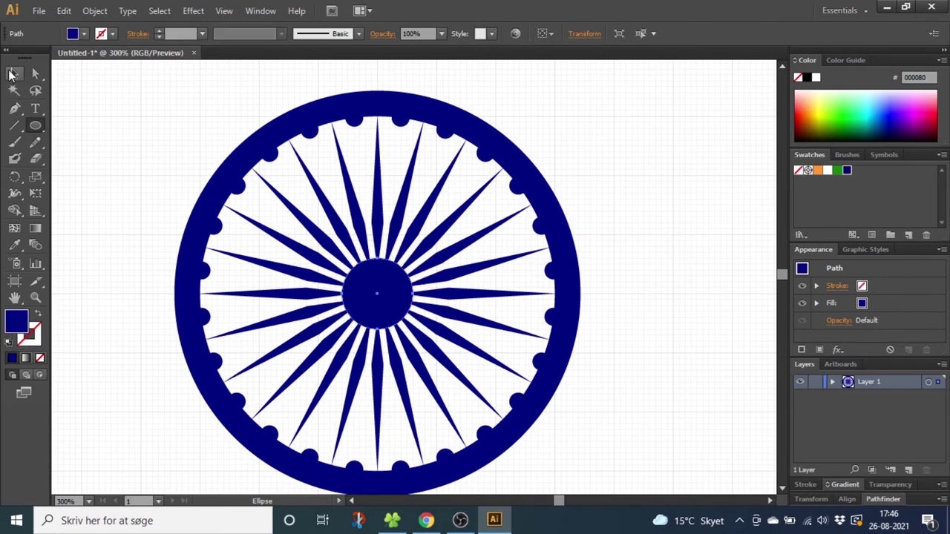
- Select the entire wheel, expand its appearance, and group all its parts
drag(110, 78, 650, 484)
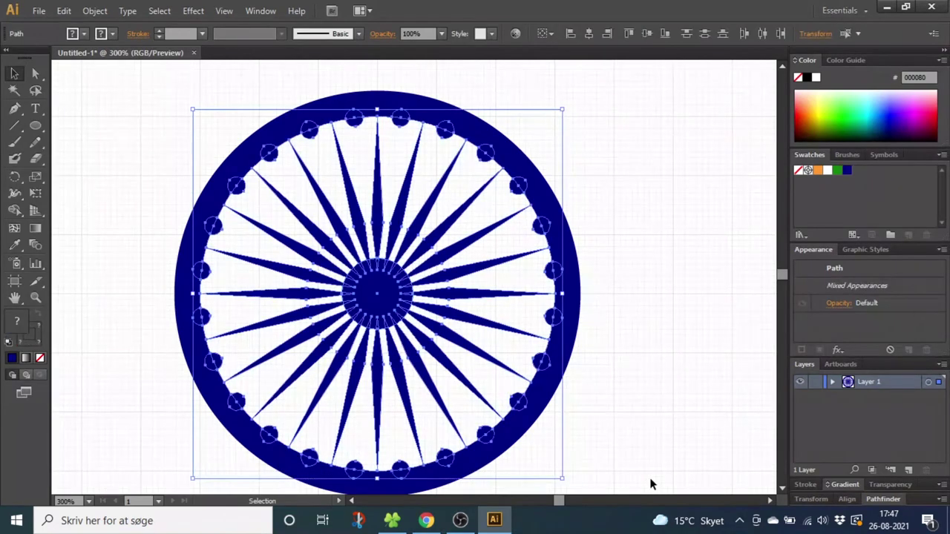
click(95, 10)
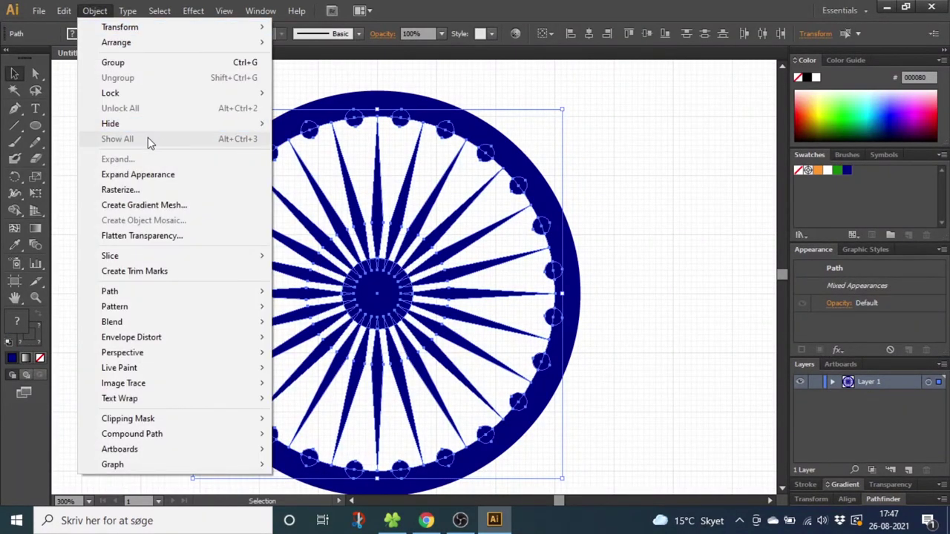
click(153, 175)
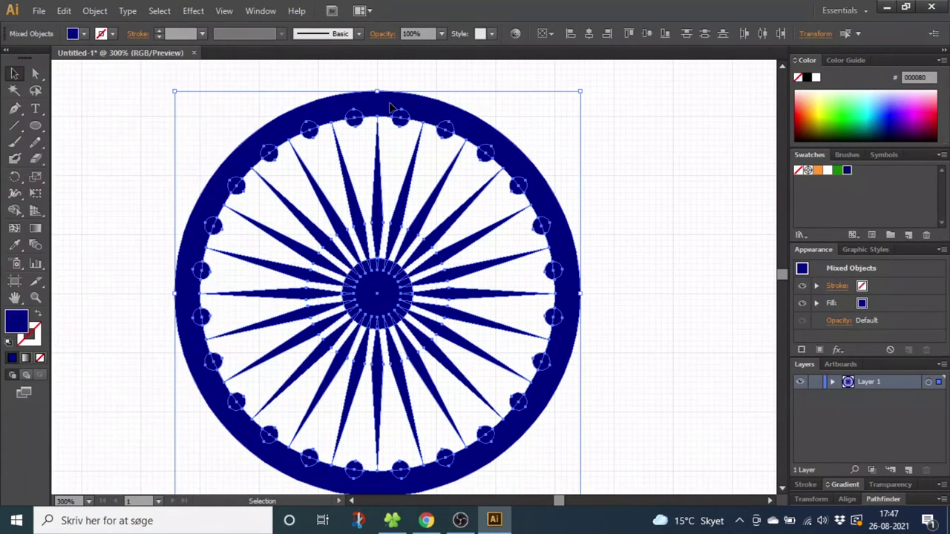
right_click(460, 130)
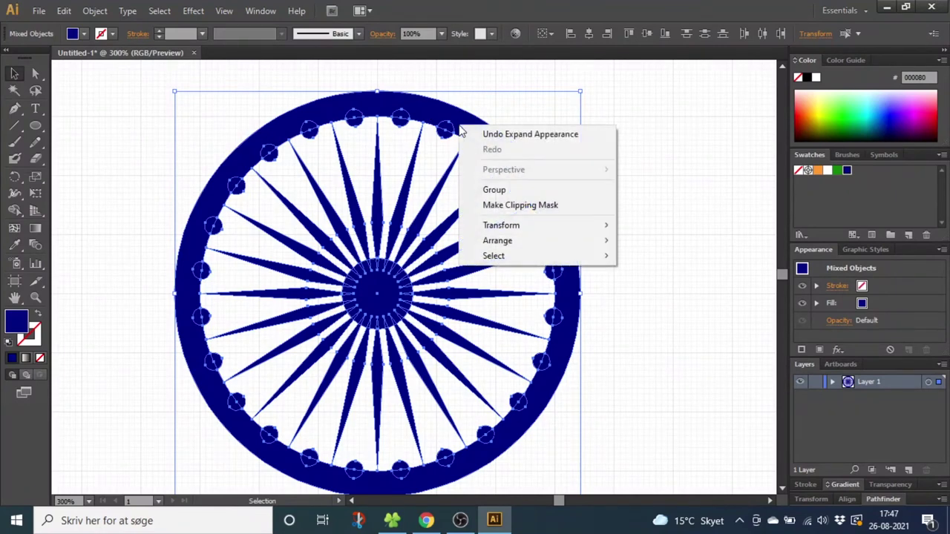
click(495, 191)
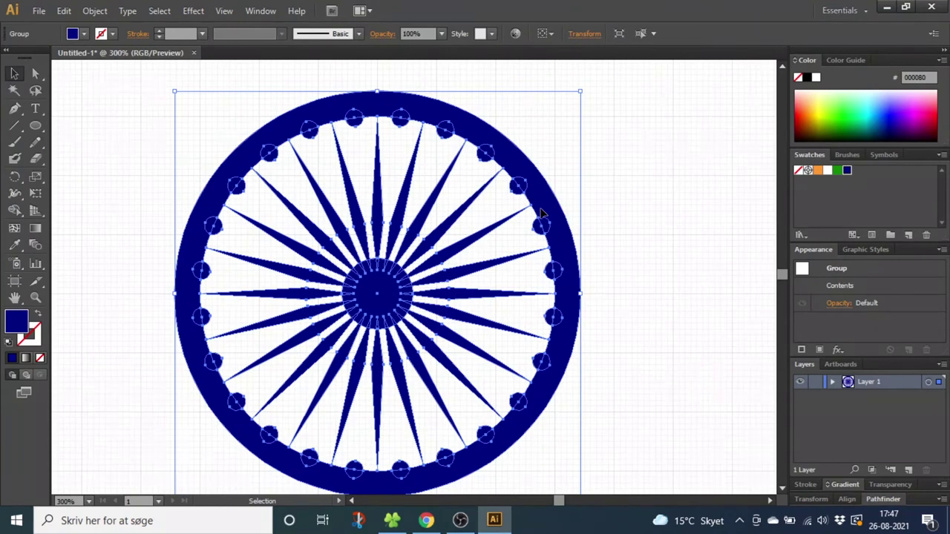
- Draw a long navy rectangle in the empty space right of the wheel
drag(602, 240, 304, 246)
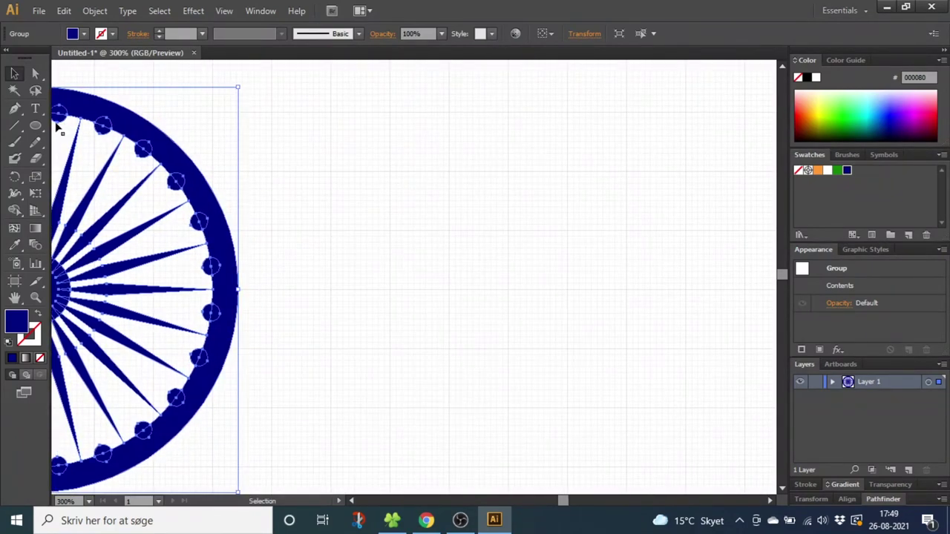
drag(35, 124, 81, 128)
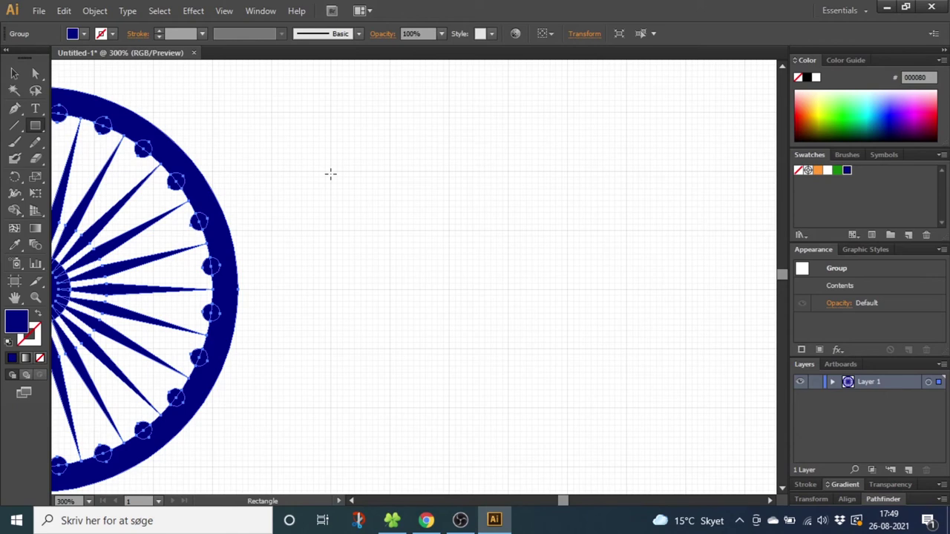
key(ctrl+h)
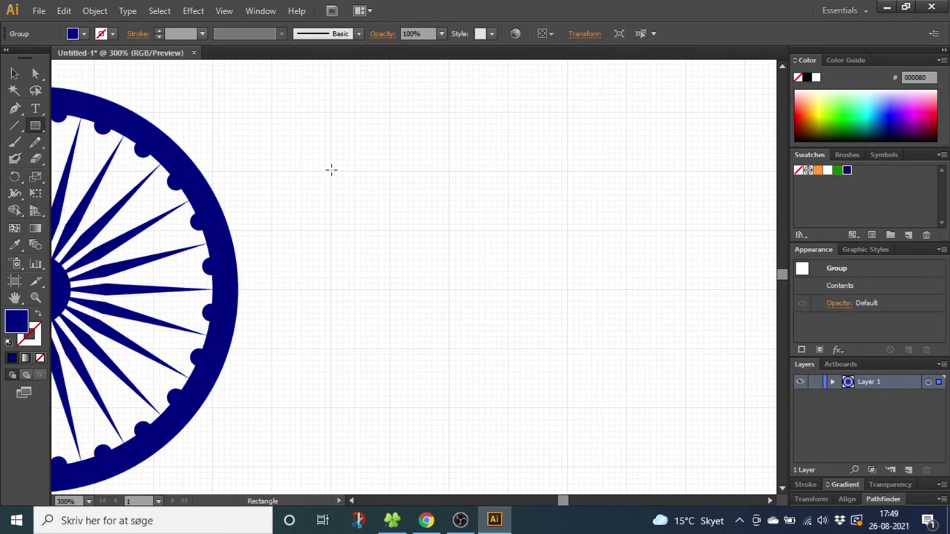
drag(331, 170, 336, 231)
drag(336, 231, 596, 230)
- Alt-drag two copies of the rectangle downward to stack three equal bands
click(14, 74)
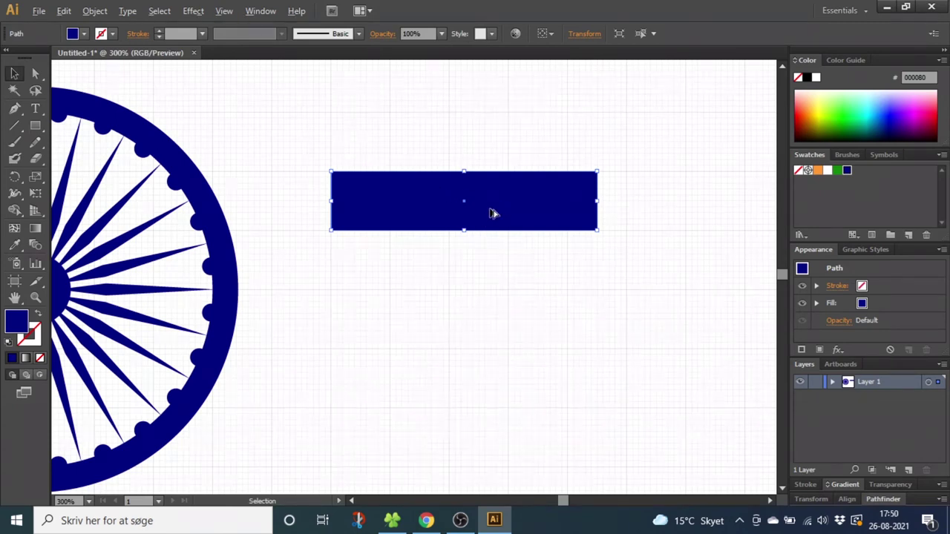
drag(492, 214, 491, 271)
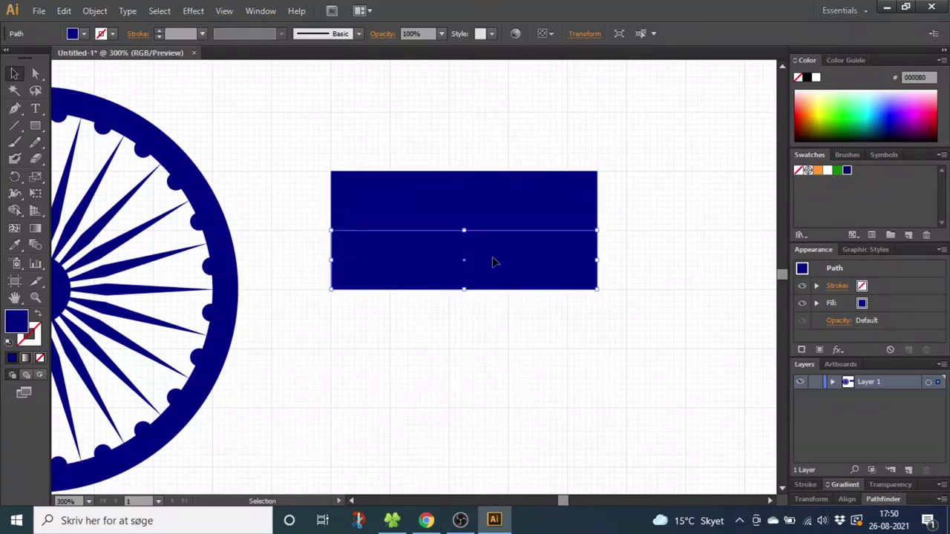
drag(486, 259, 487, 321)
- Fill the top, middle and bottom bands with saffron, white and green
click(495, 204)
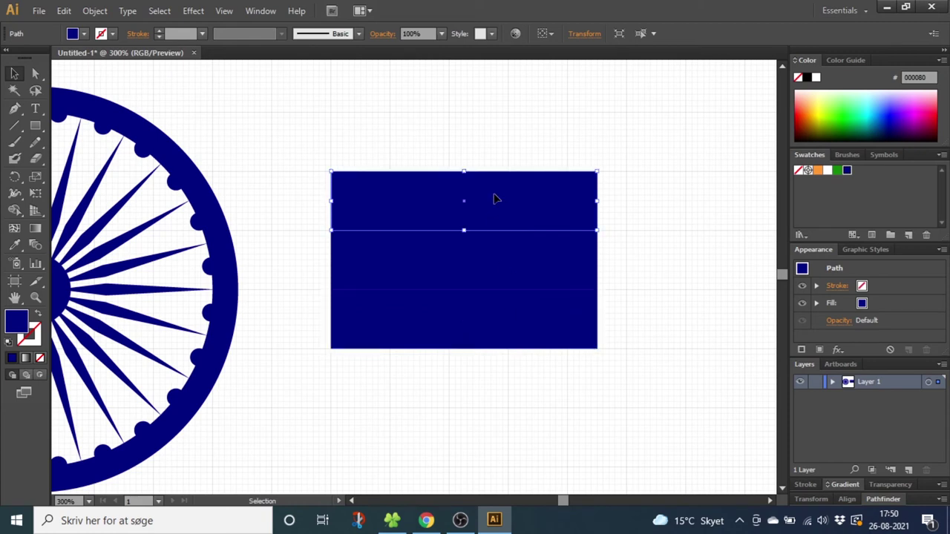
click(816, 172)
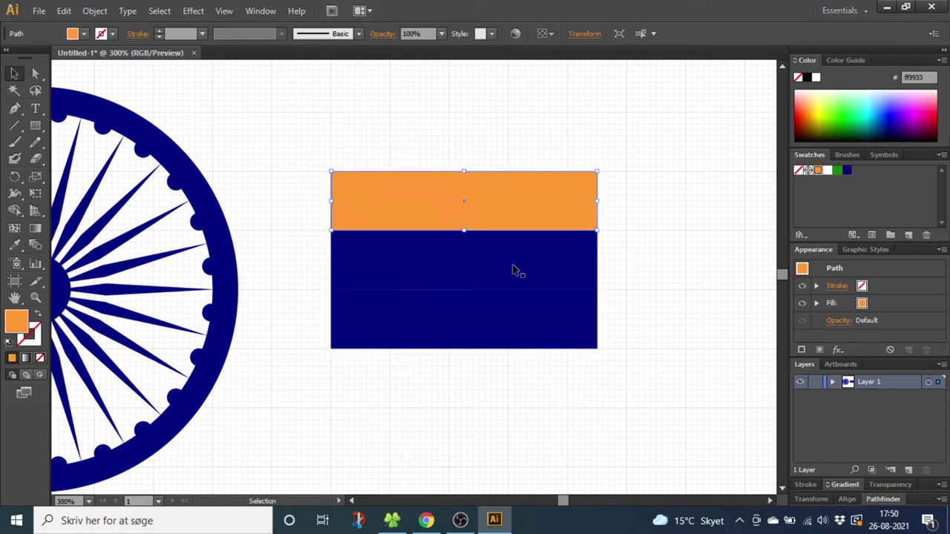
click(512, 270)
click(828, 171)
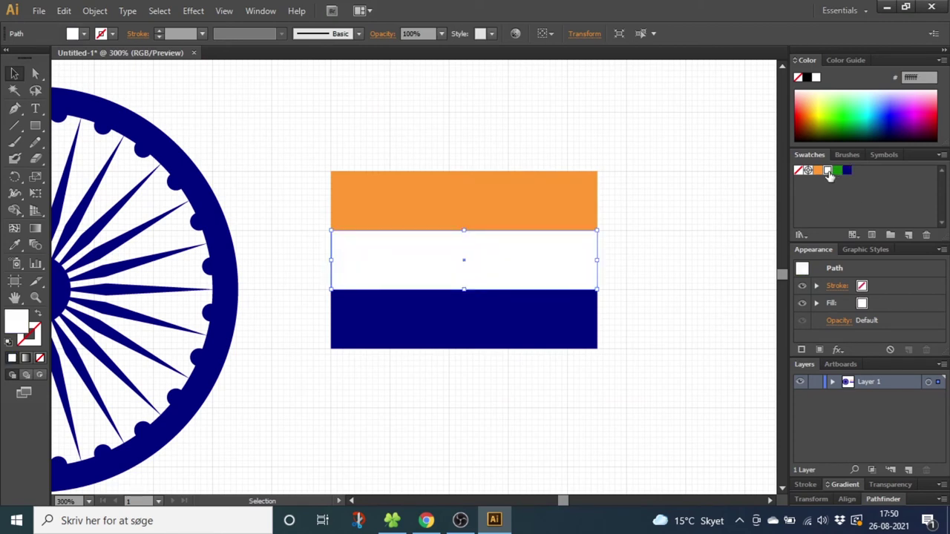
click(482, 325)
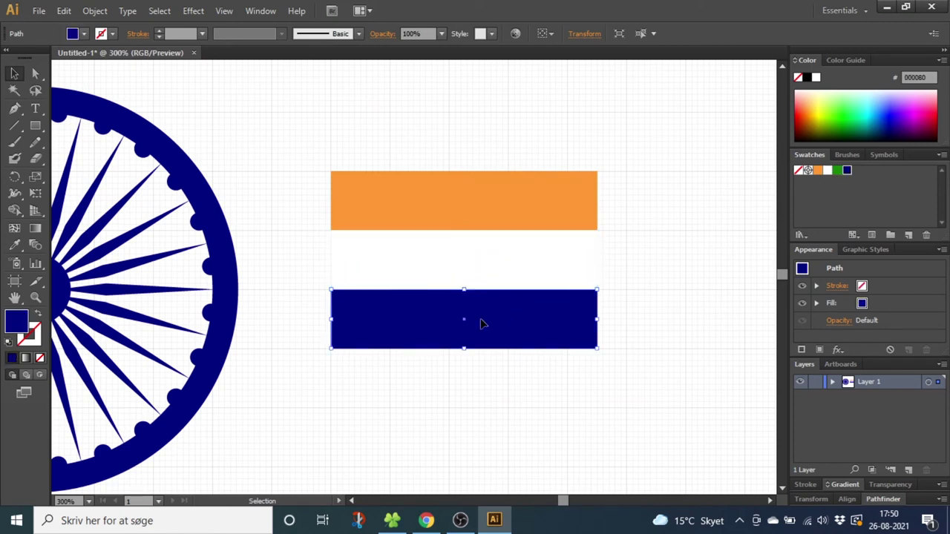
click(837, 170)
- Group the three bands and send the group to the back
drag(632, 140, 369, 417)
right_click(501, 257)
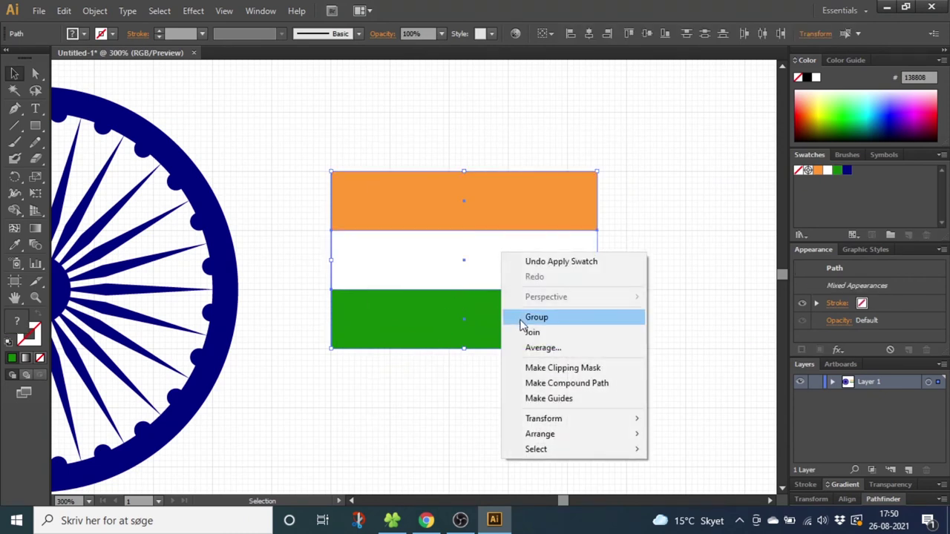
click(534, 317)
right_click(519, 263)
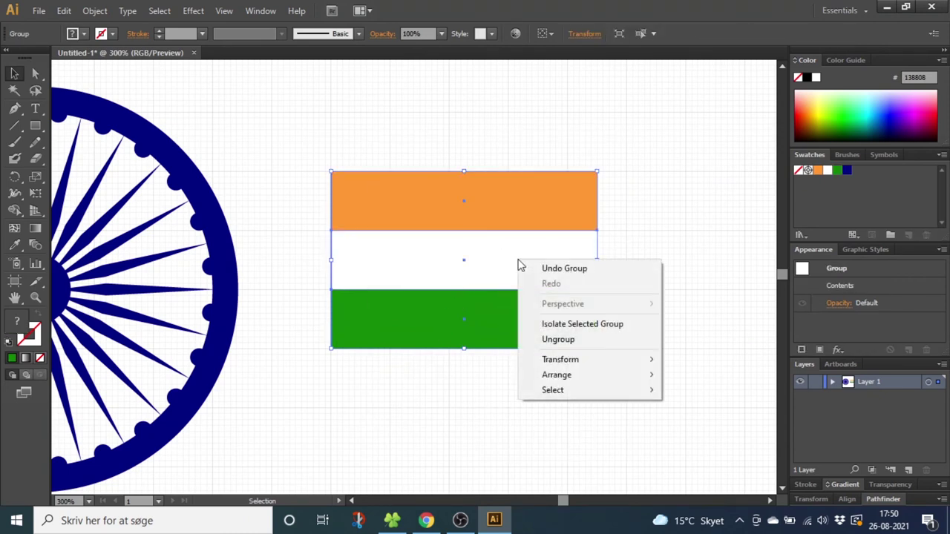
mouse_move(583, 375)
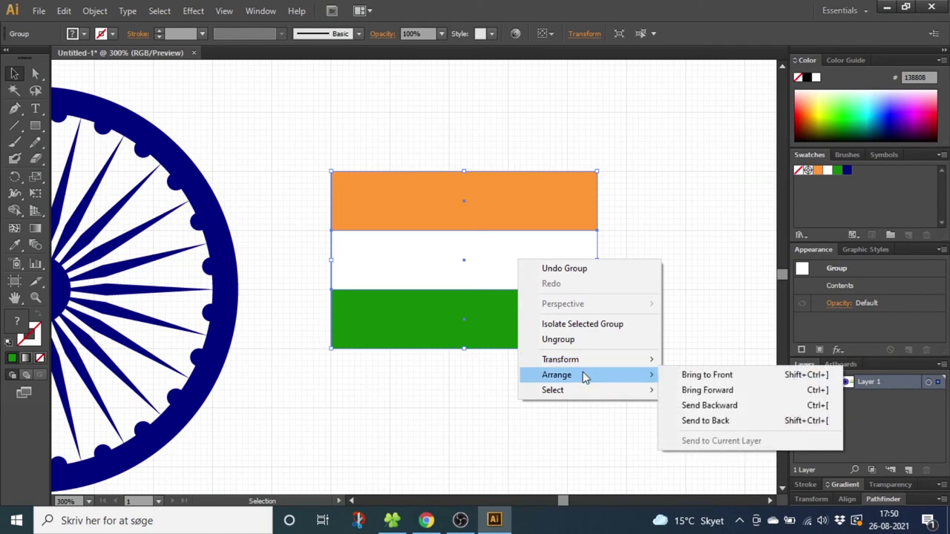
click(721, 429)
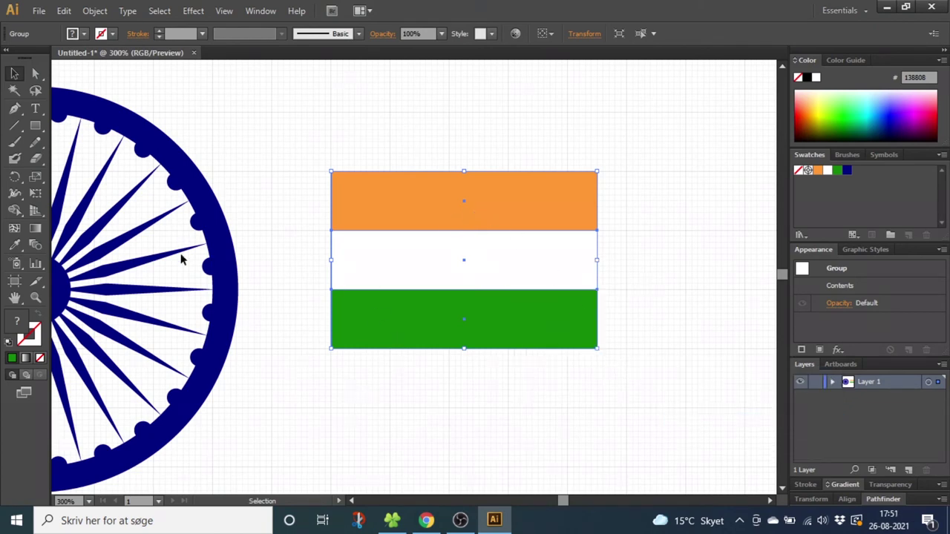
- Select the flag group with the chakra and align them horizontally and vertically centred
click(35, 297)
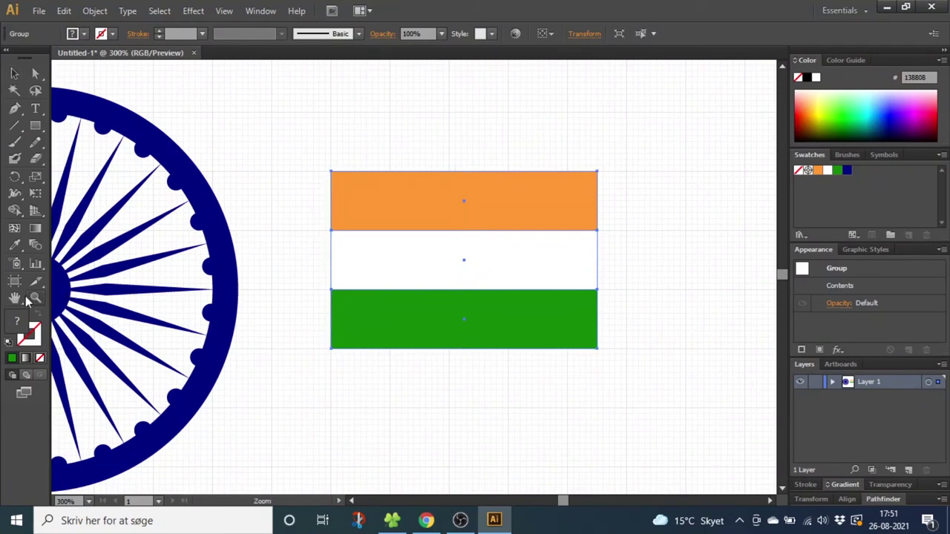
alt+click(278, 286)
click(14, 73)
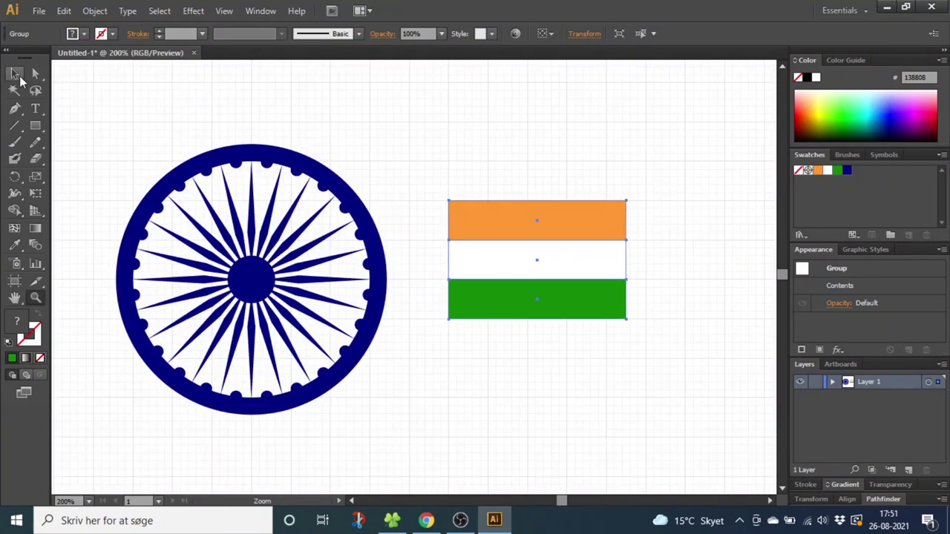
click(430, 210)
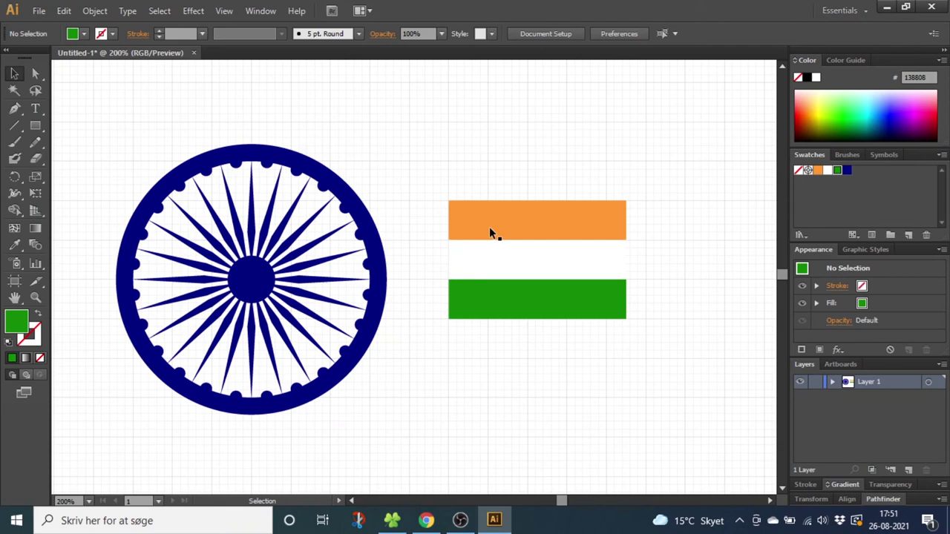
click(489, 227)
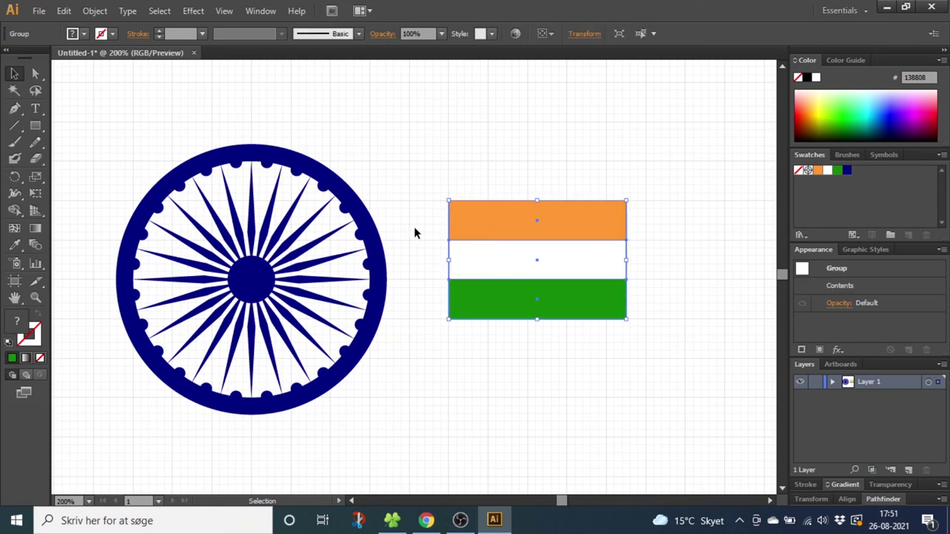
shift+click(369, 236)
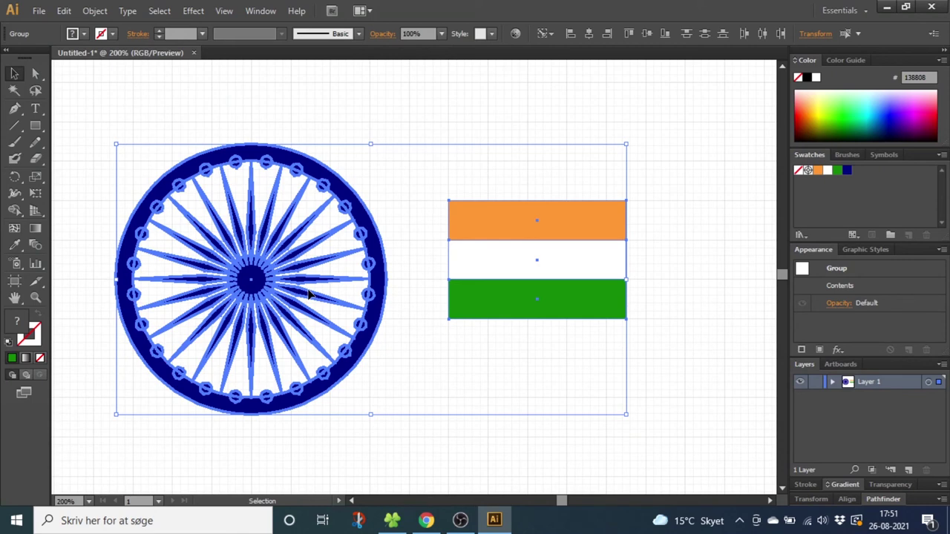
click(588, 35)
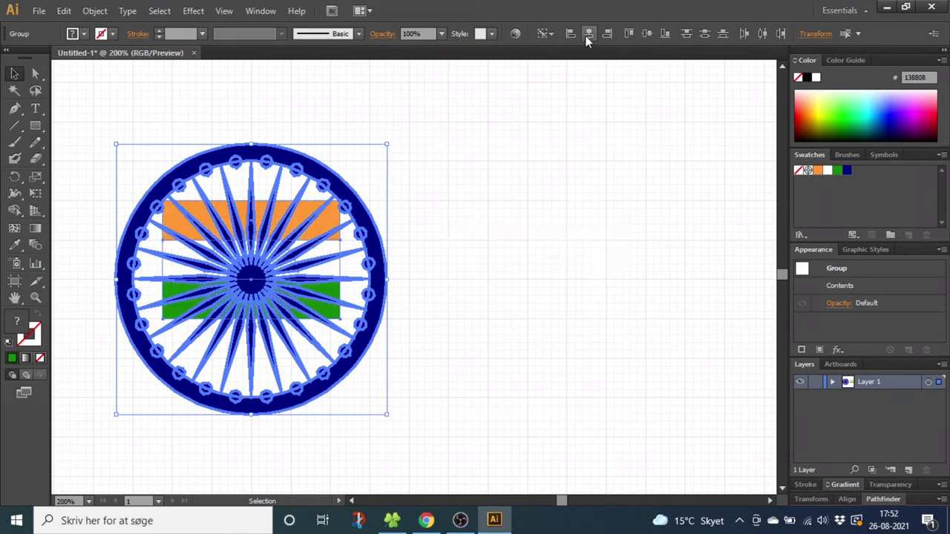
click(647, 35)
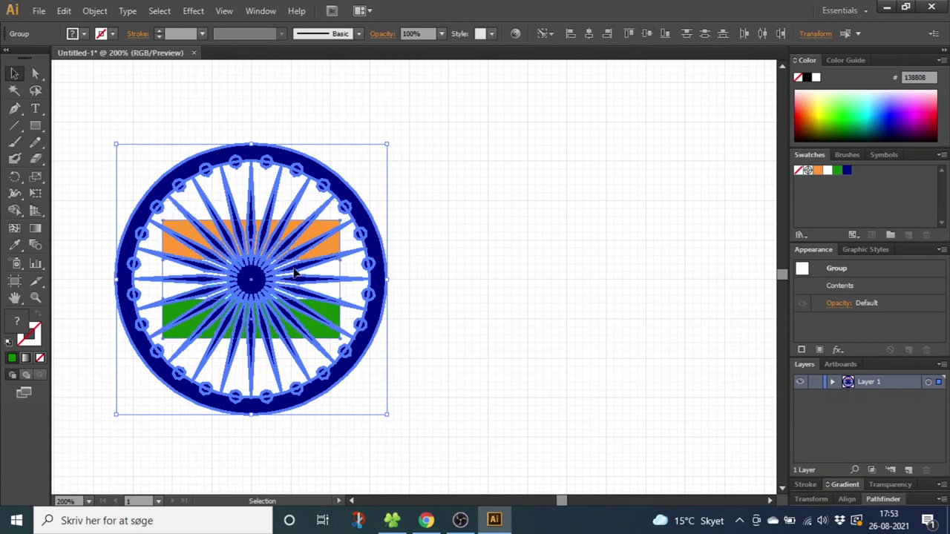
click(443, 222)
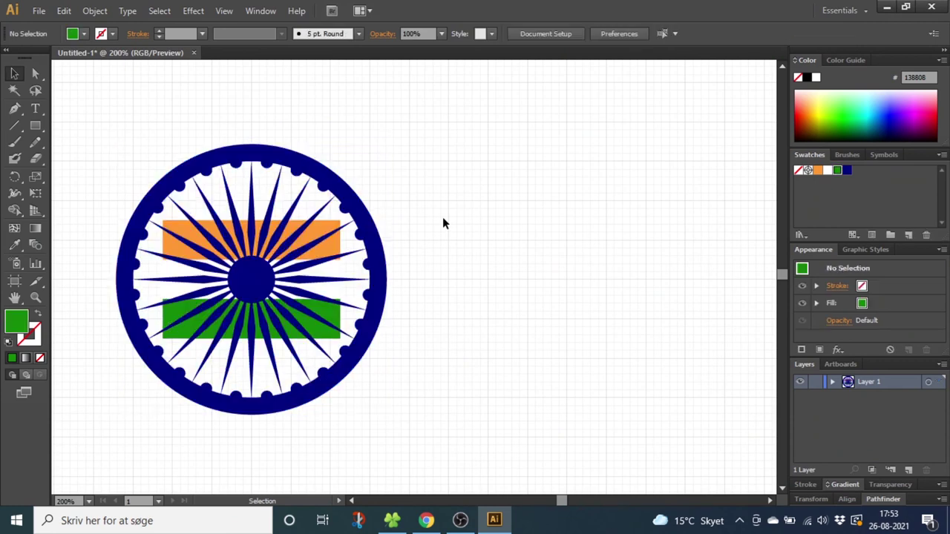
click(323, 231)
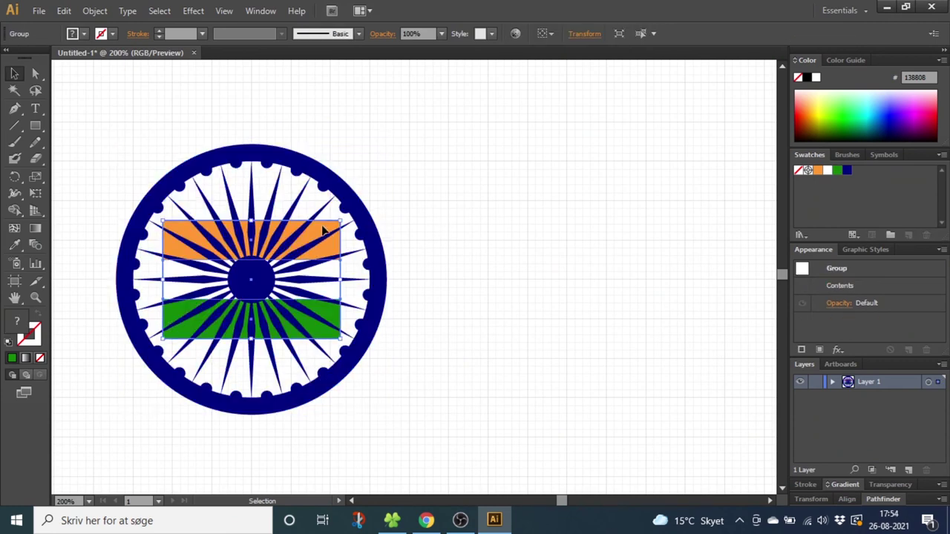
- Enlarge the flag group by entering 2 in its Transform height field
click(586, 34)
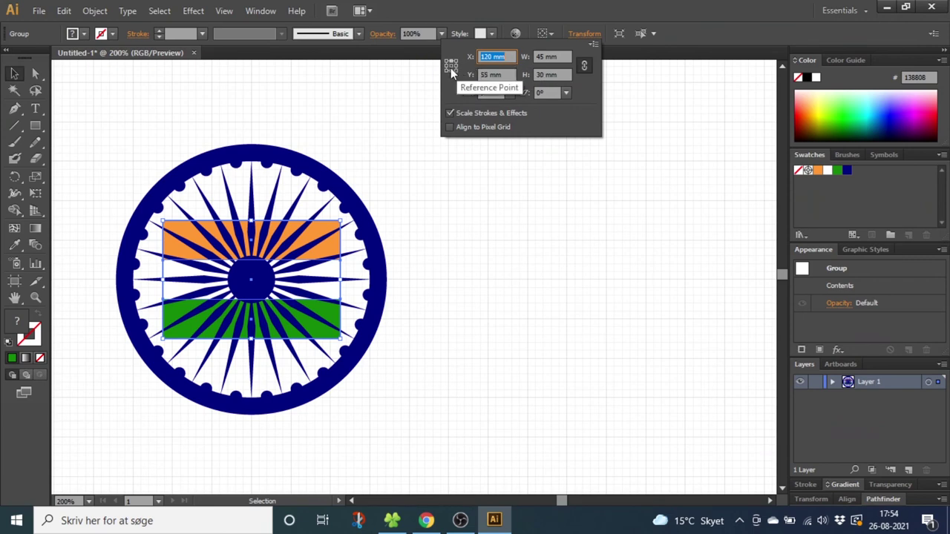
double_click(545, 74)
text(24)
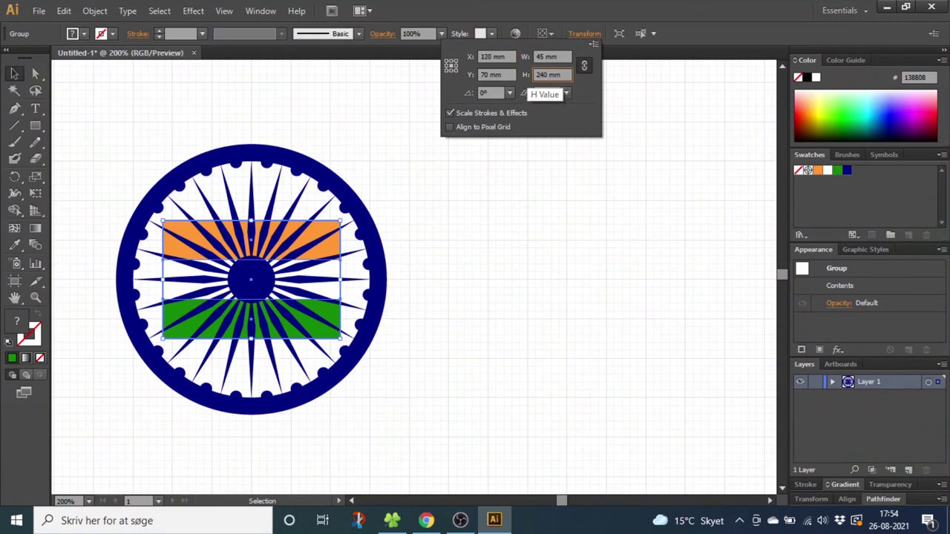
key(Return)
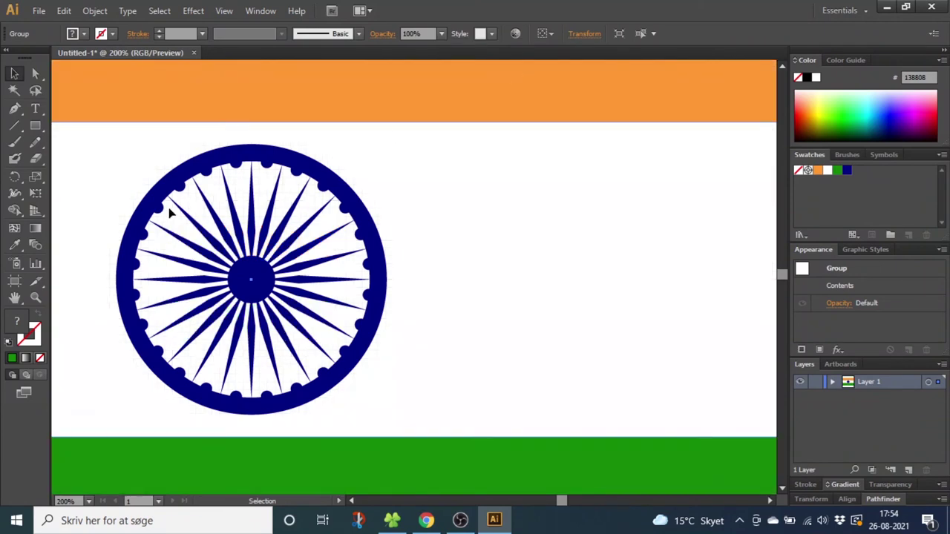
click(35, 297)
- Select the flag and chakra together and group them
alt+click(205, 285)
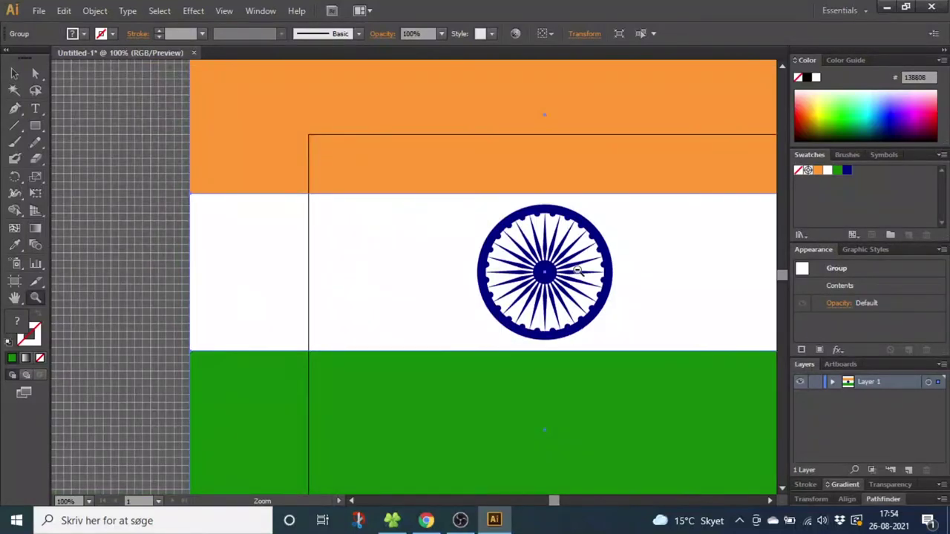
alt+click(579, 271)
click(13, 71)
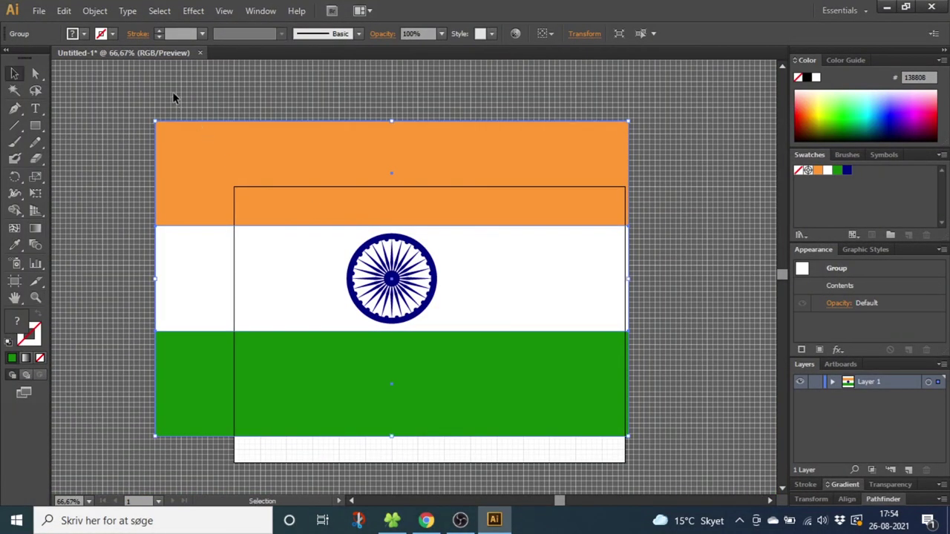
key(ctrl+a)
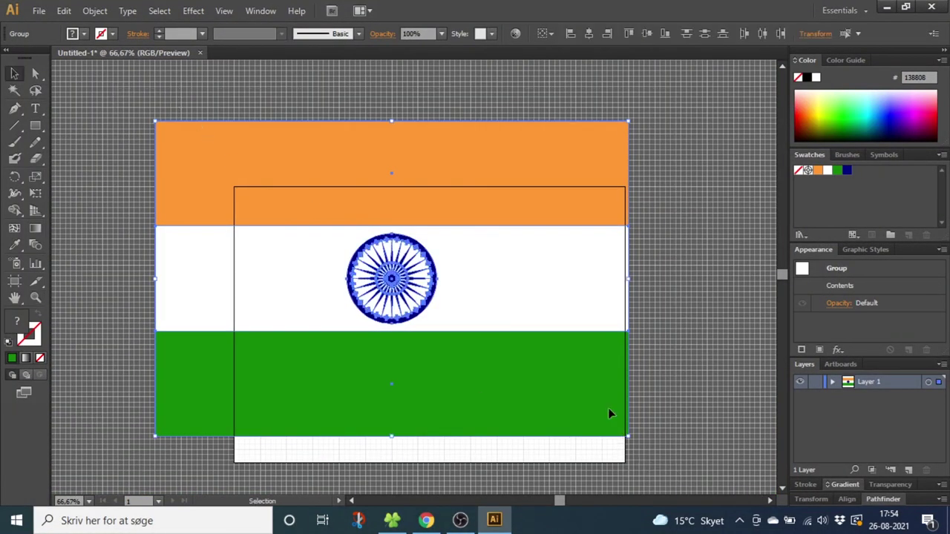
right_click(410, 263)
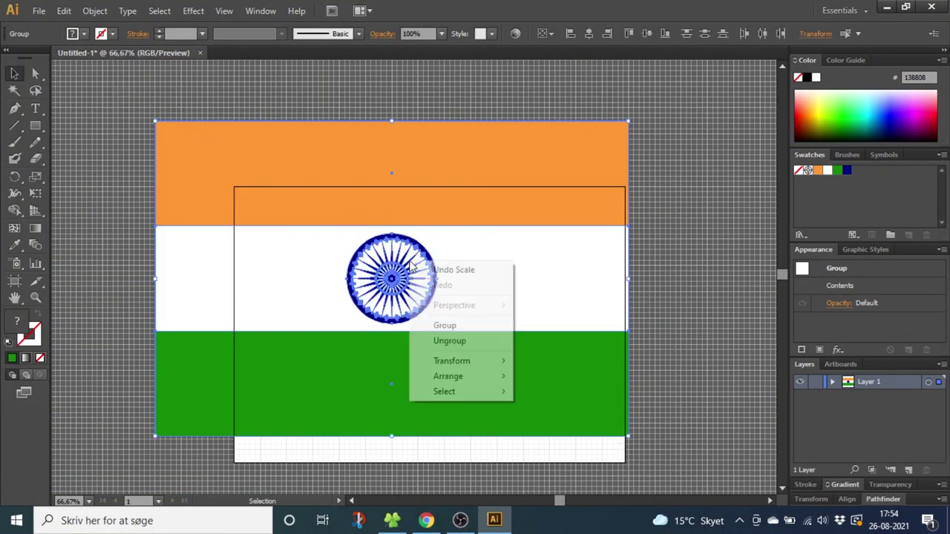
click(446, 326)
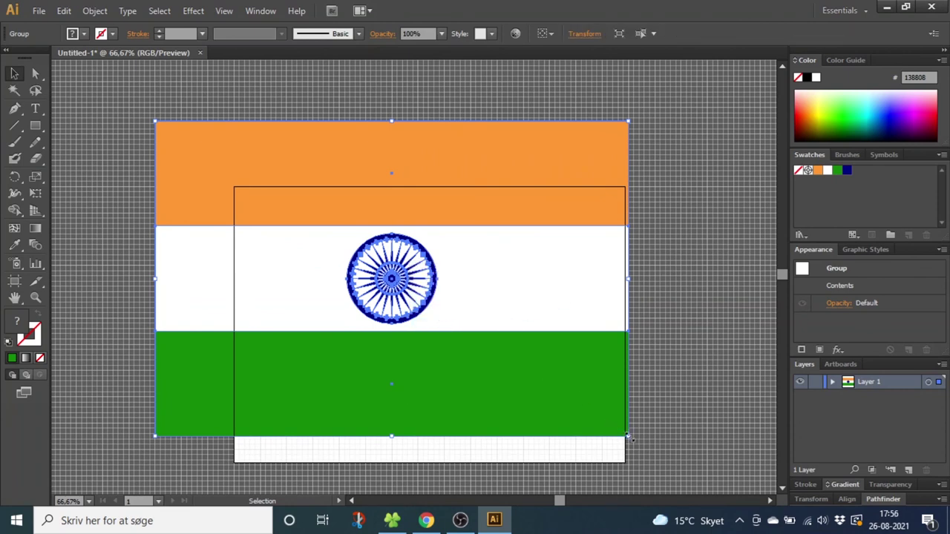
- Shrink the flag group proportionally and move it to the artboard centre
drag(628, 436, 376, 268)
click(429, 274)
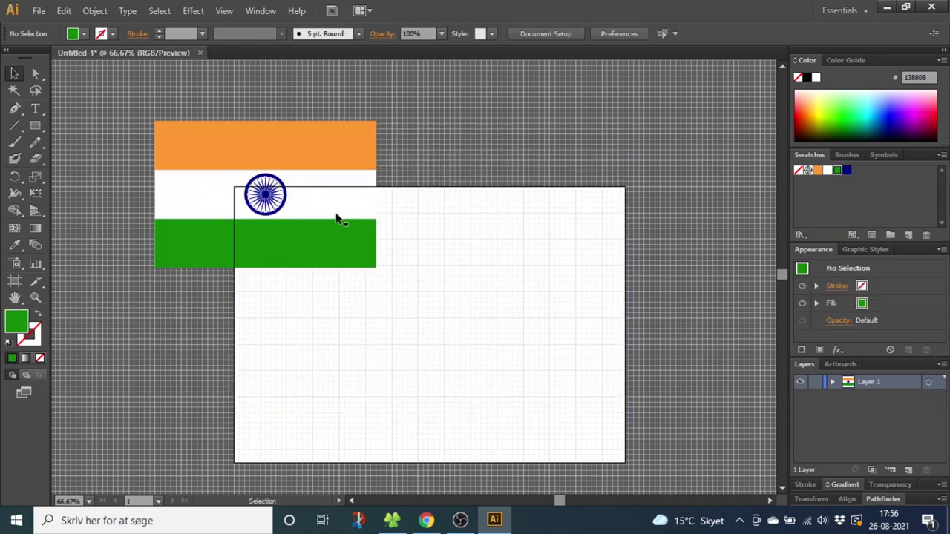
drag(325, 213, 478, 357)
click(563, 320)
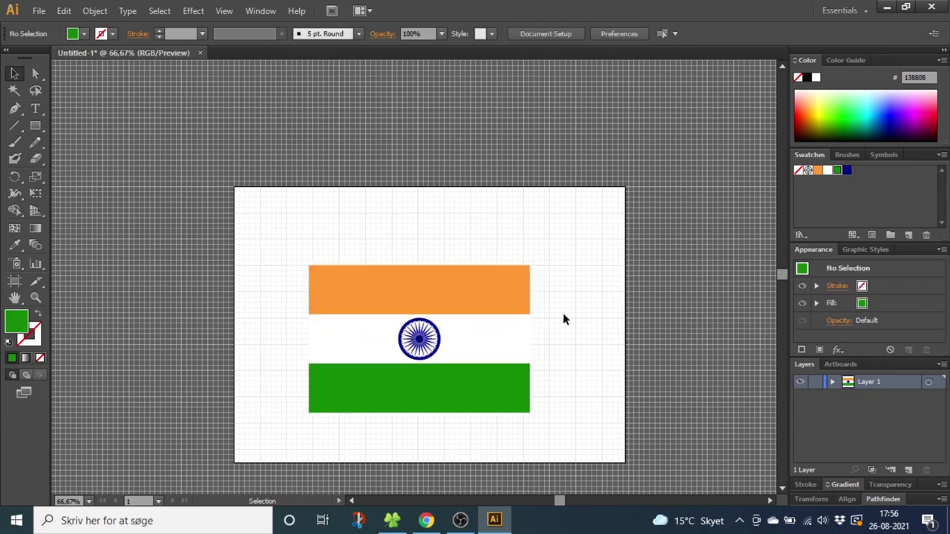